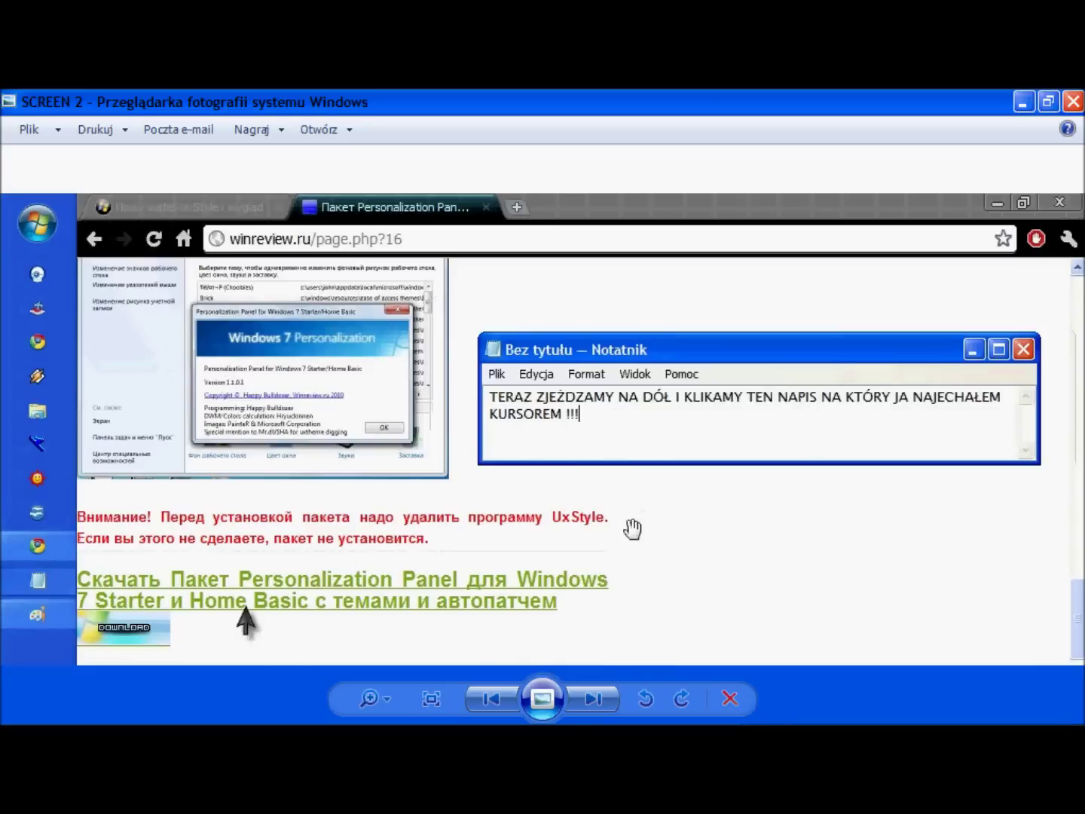
# Examine the package download link in the SCREEN 2 image and the download mode choice in the SCREEN 3 image
pyautogui.moveTo(637, 588); pyautogui.dragTo(662, 483)
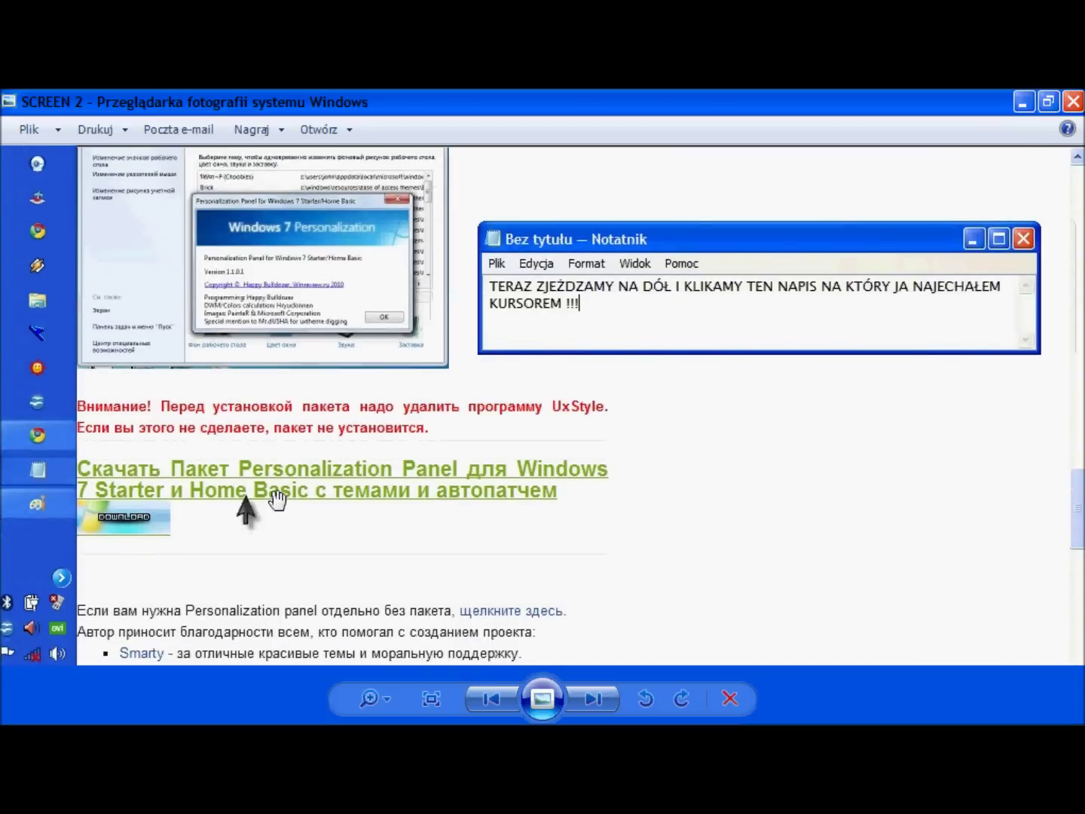
pyautogui.moveTo(713, 534); pyautogui.dragTo(716, 525)
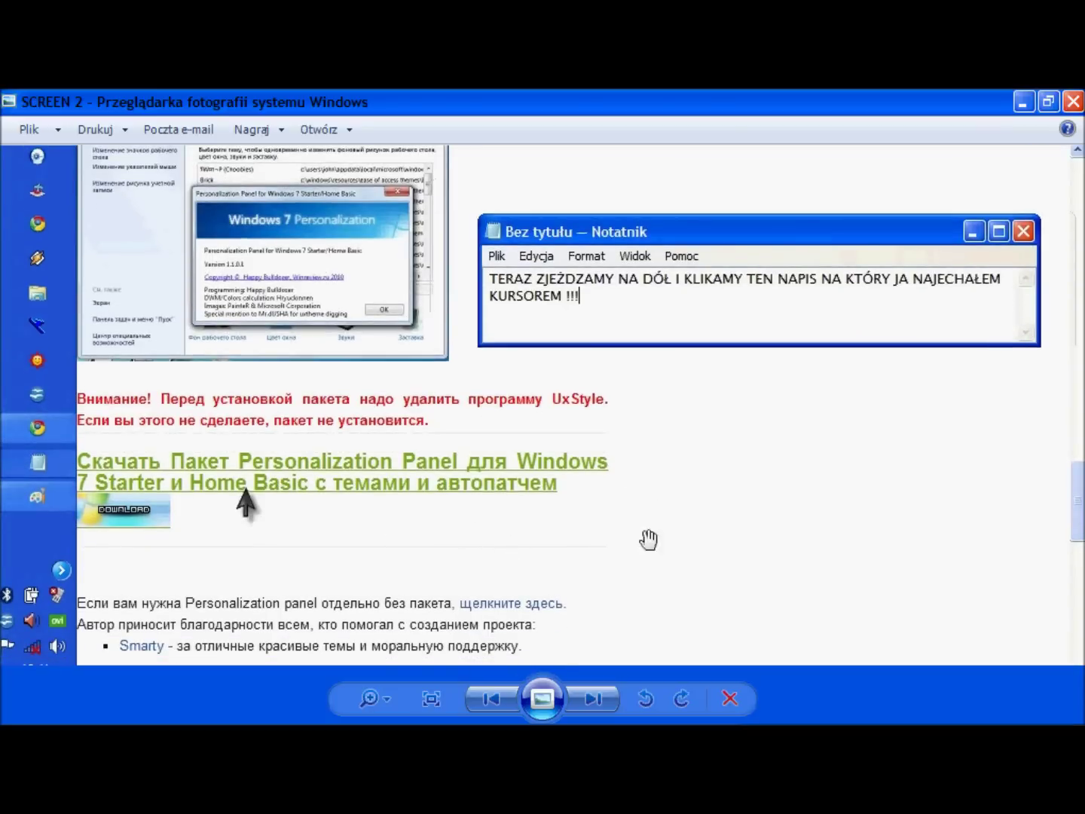
pyautogui.click(478, 714)
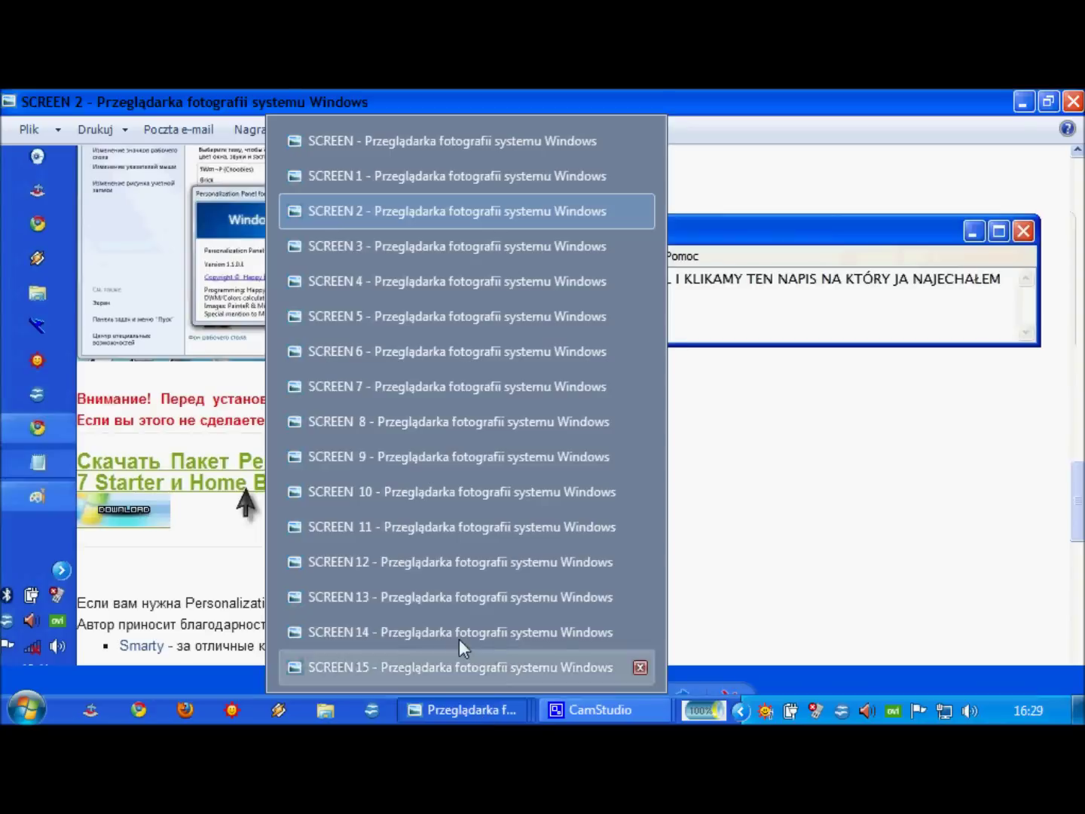
pyautogui.click(416, 243)
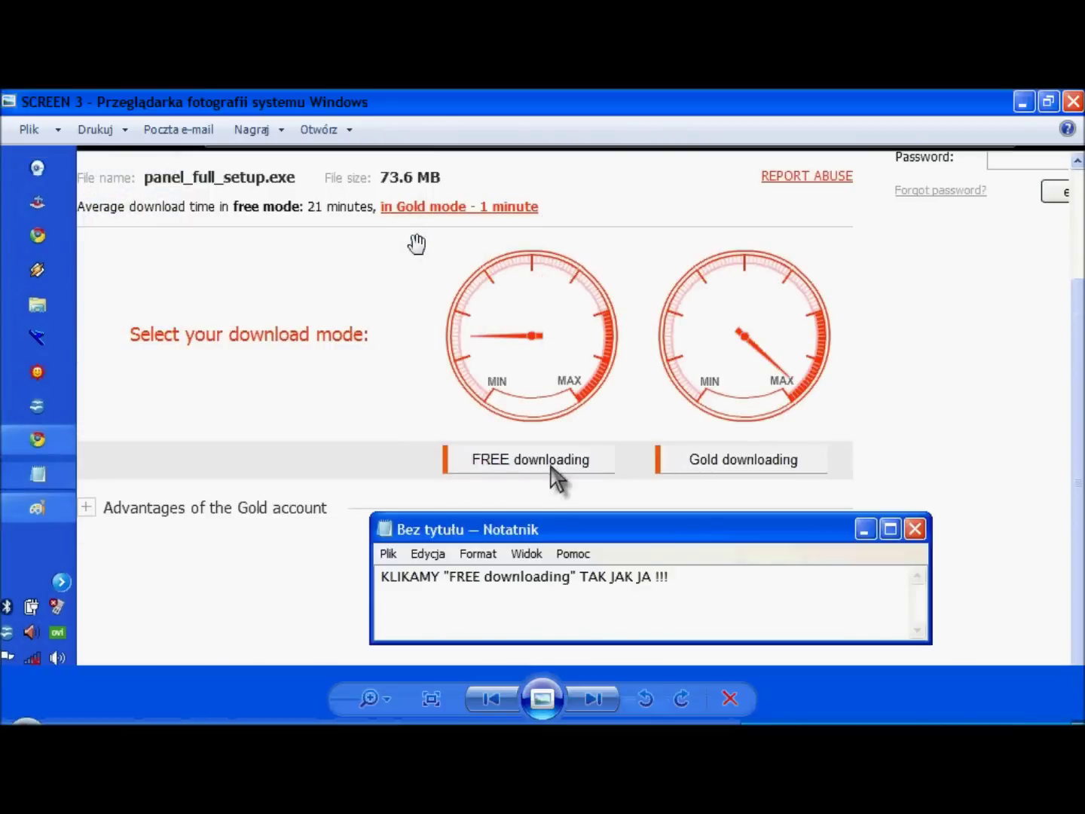
pyautogui.moveTo(329, 587); pyautogui.dragTo(337, 541)
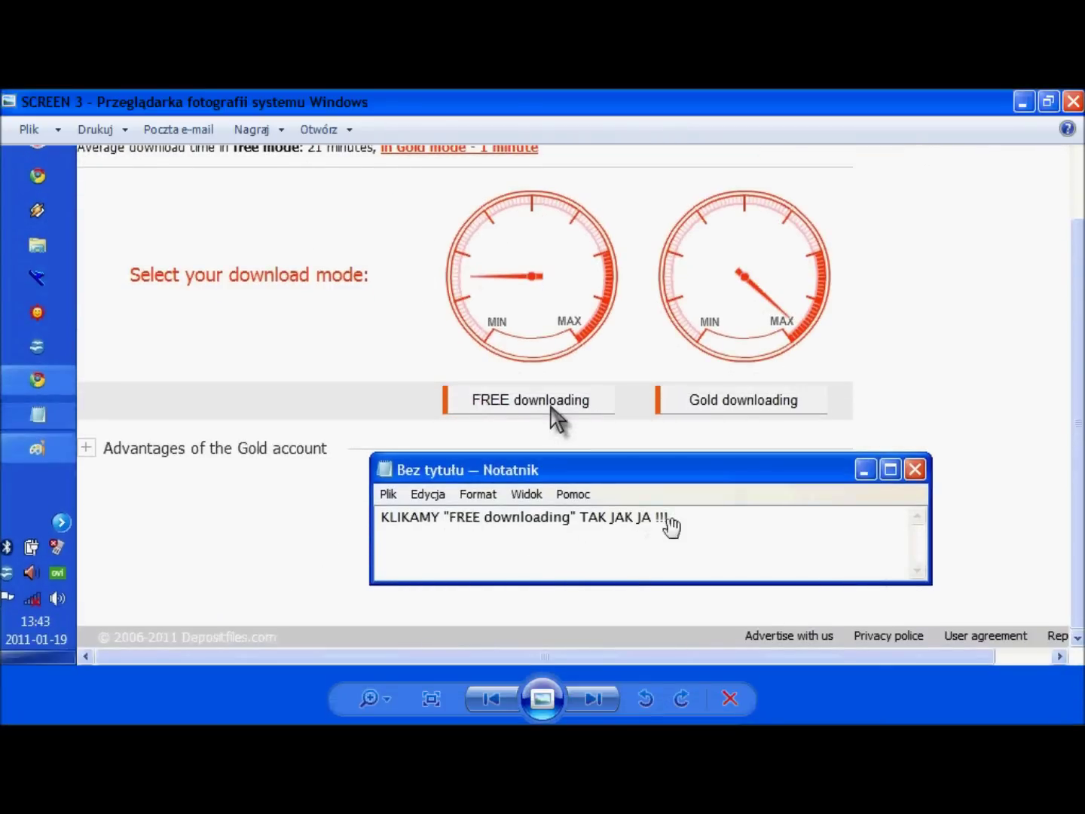
pyautogui.moveTo(362, 369); pyautogui.dragTo(347, 526)
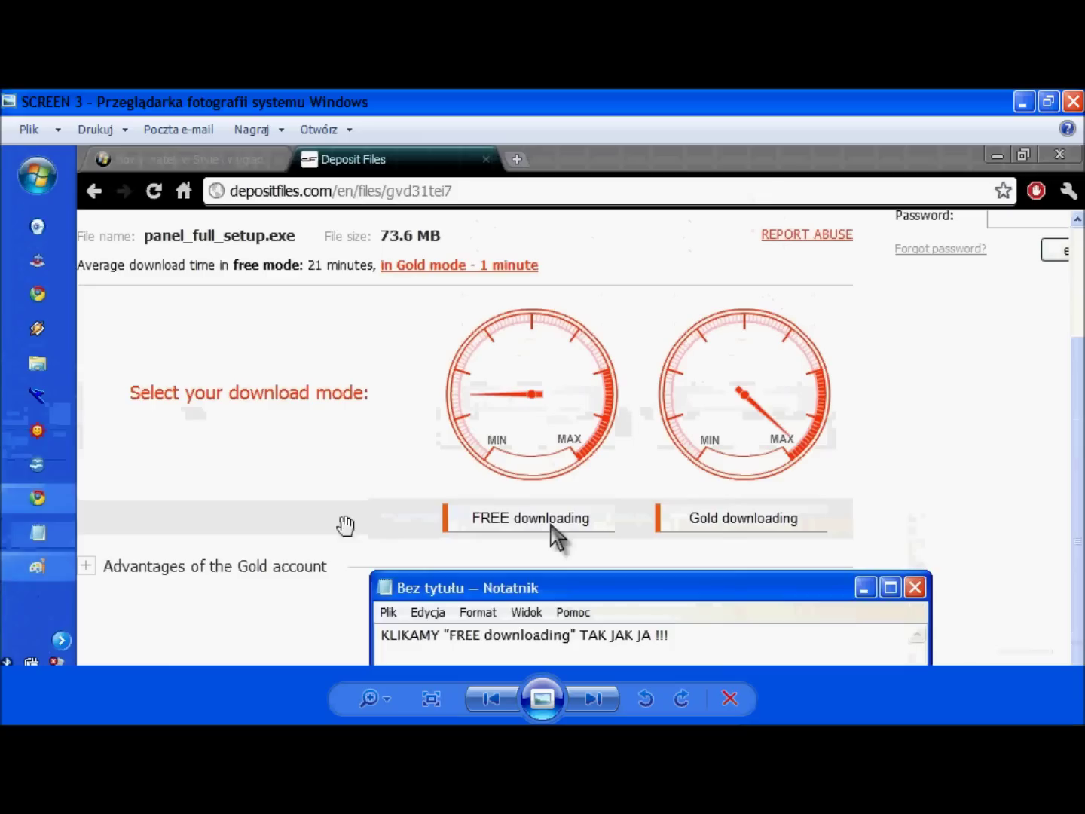
# View the SCREEN 4, SCREEN 5 and SCREEN 6 images covering the wait and the download of panel_full_setup.exe
pyautogui.click(506, 710)
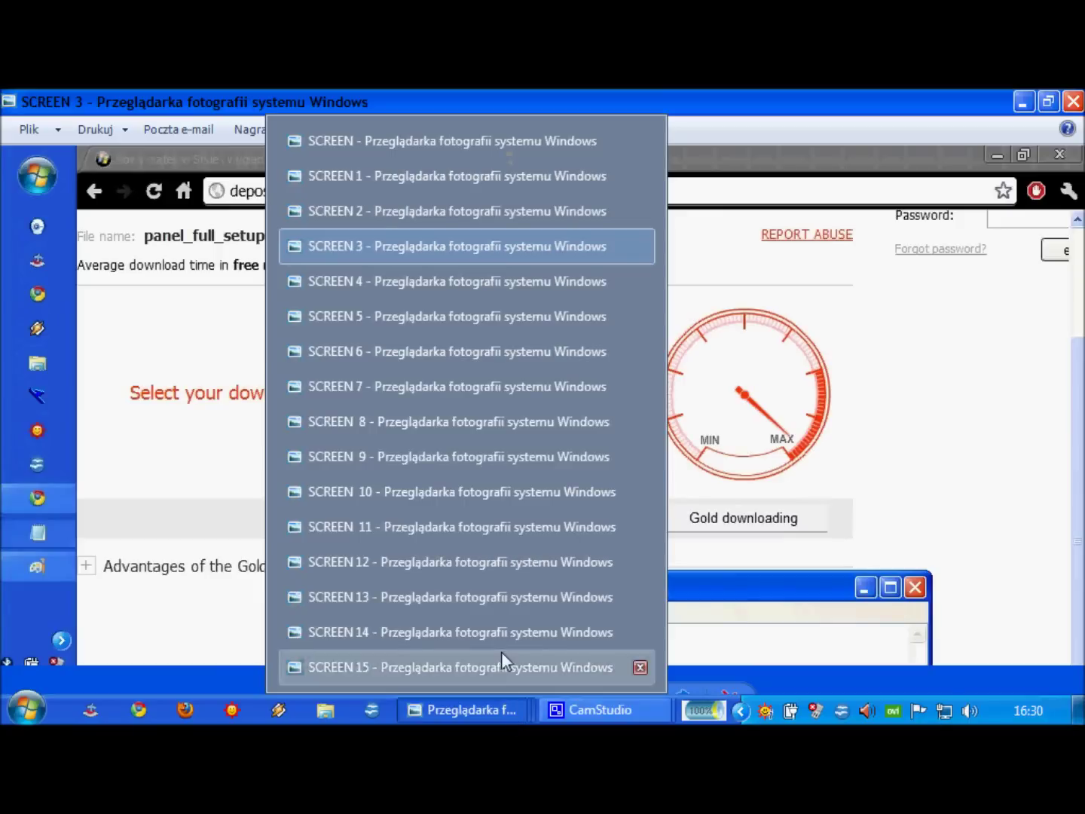
pyautogui.click(437, 287)
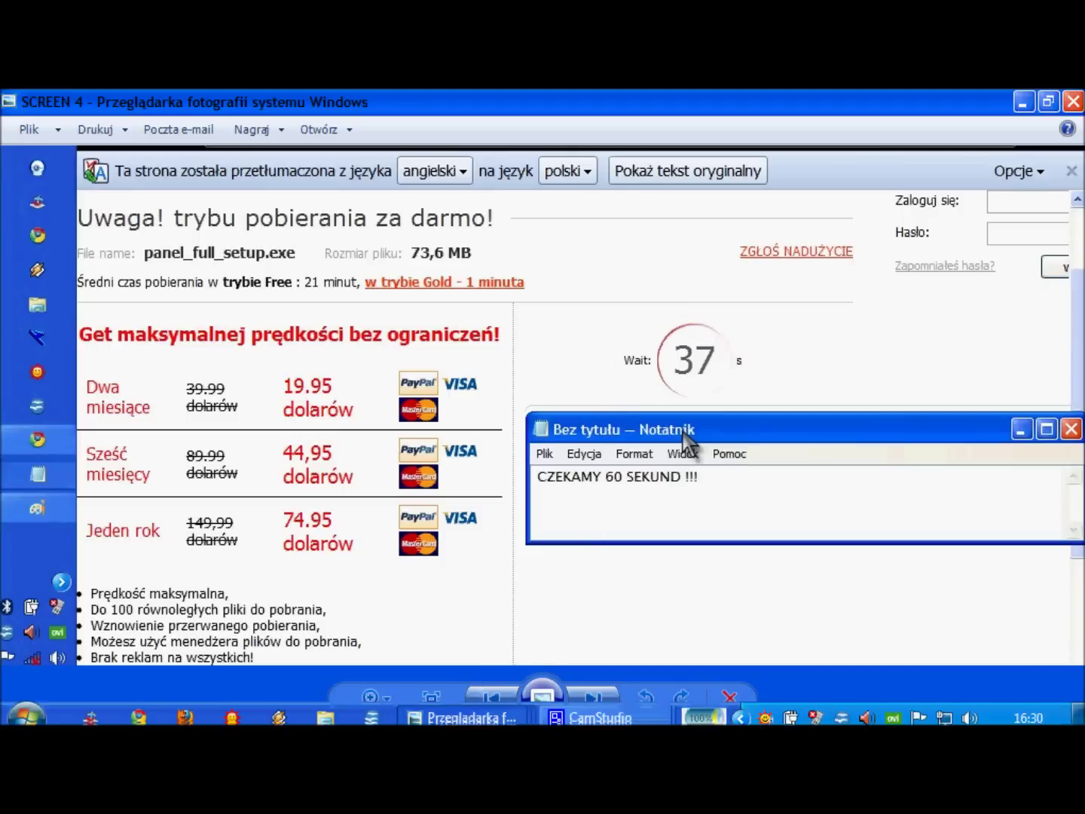
pyautogui.click(475, 713)
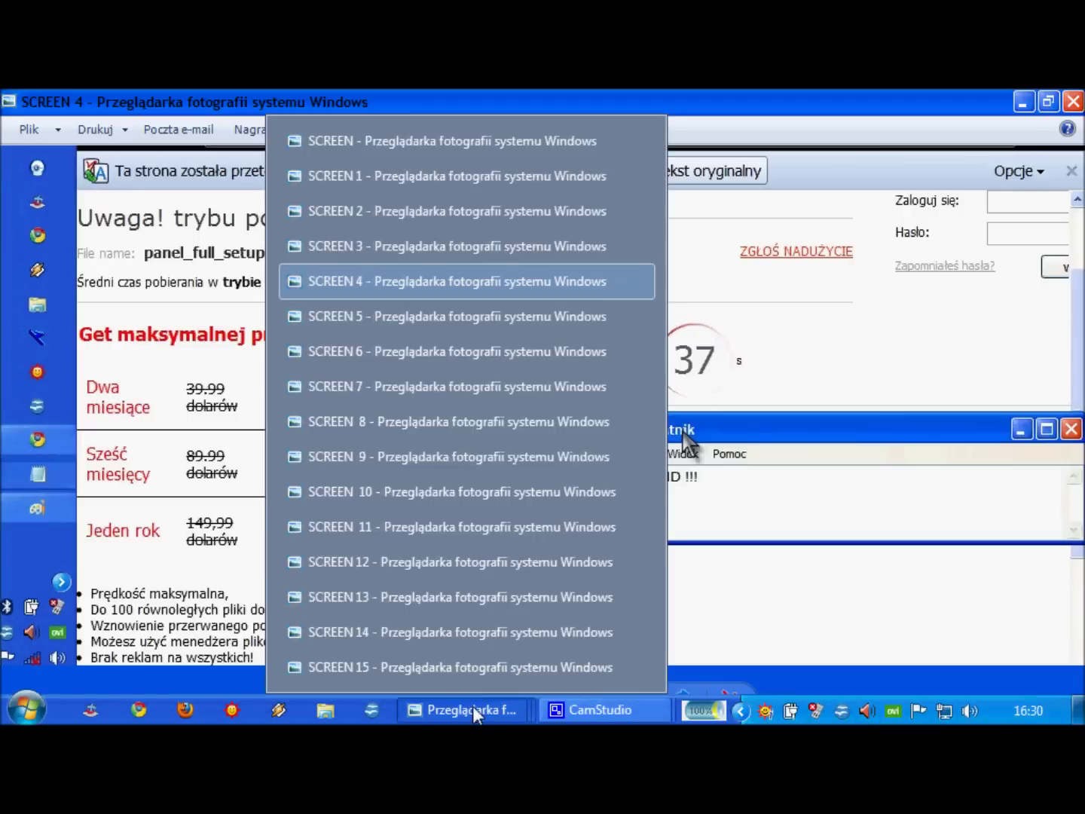
pyautogui.click(408, 319)
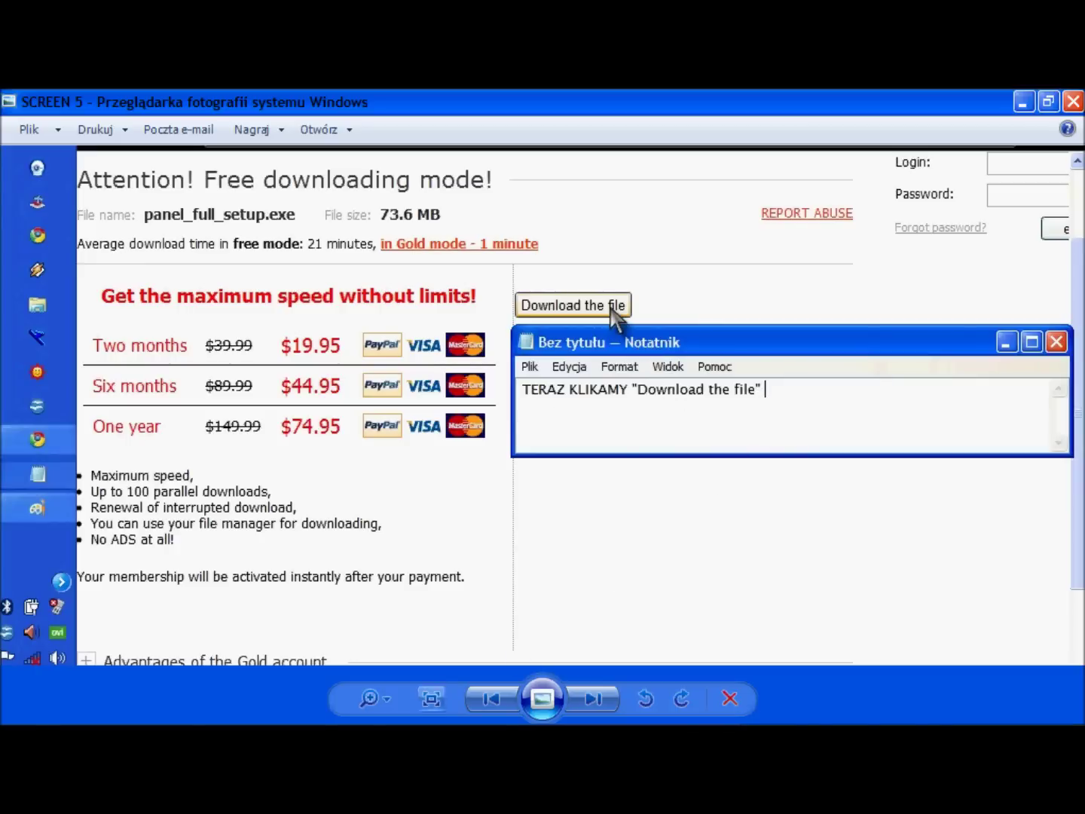
pyautogui.click(446, 719)
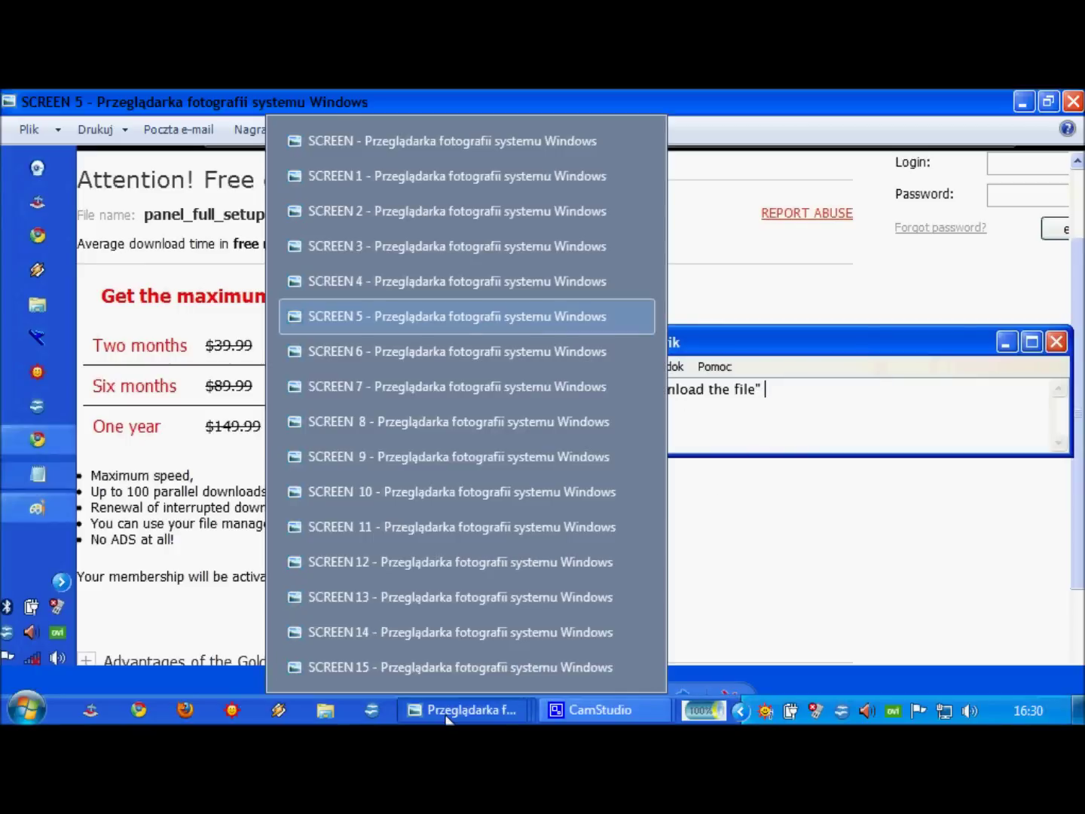
pyautogui.click(392, 351)
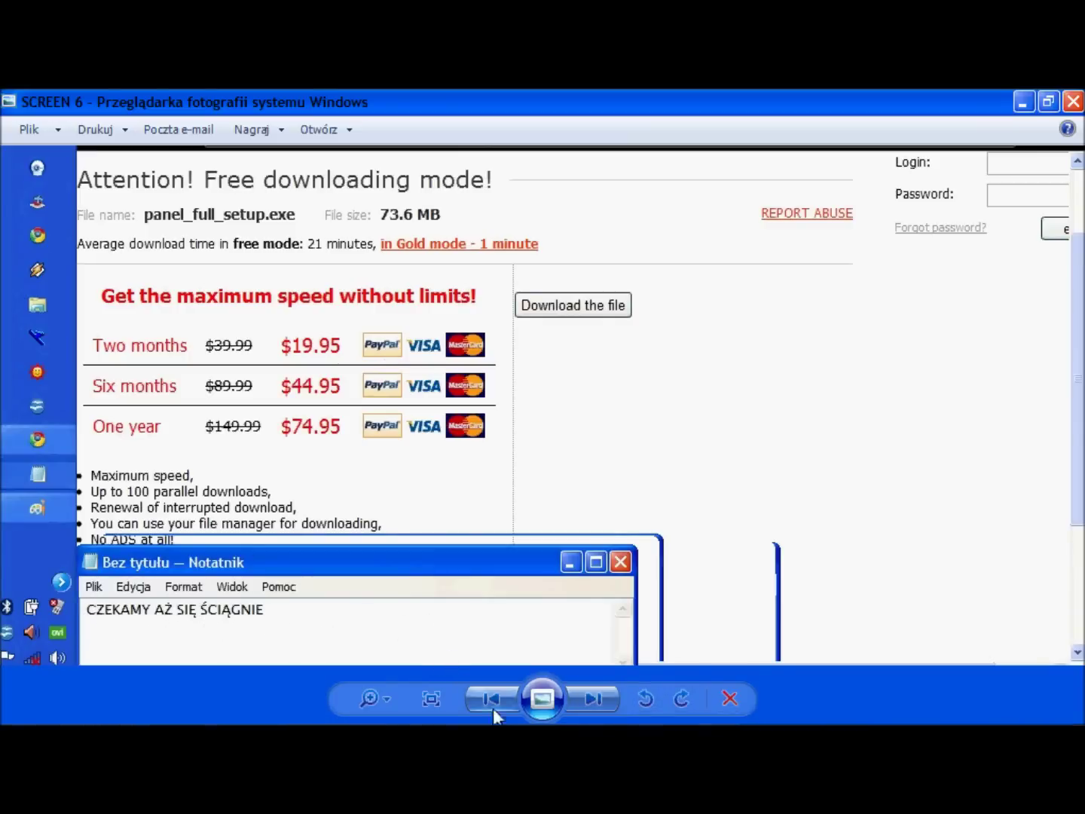
# View the SCREEN 7 and SCREEN 8 images on launching panel_full_setup and its security warning, down to the file details
pyautogui.moveTo(493, 722)
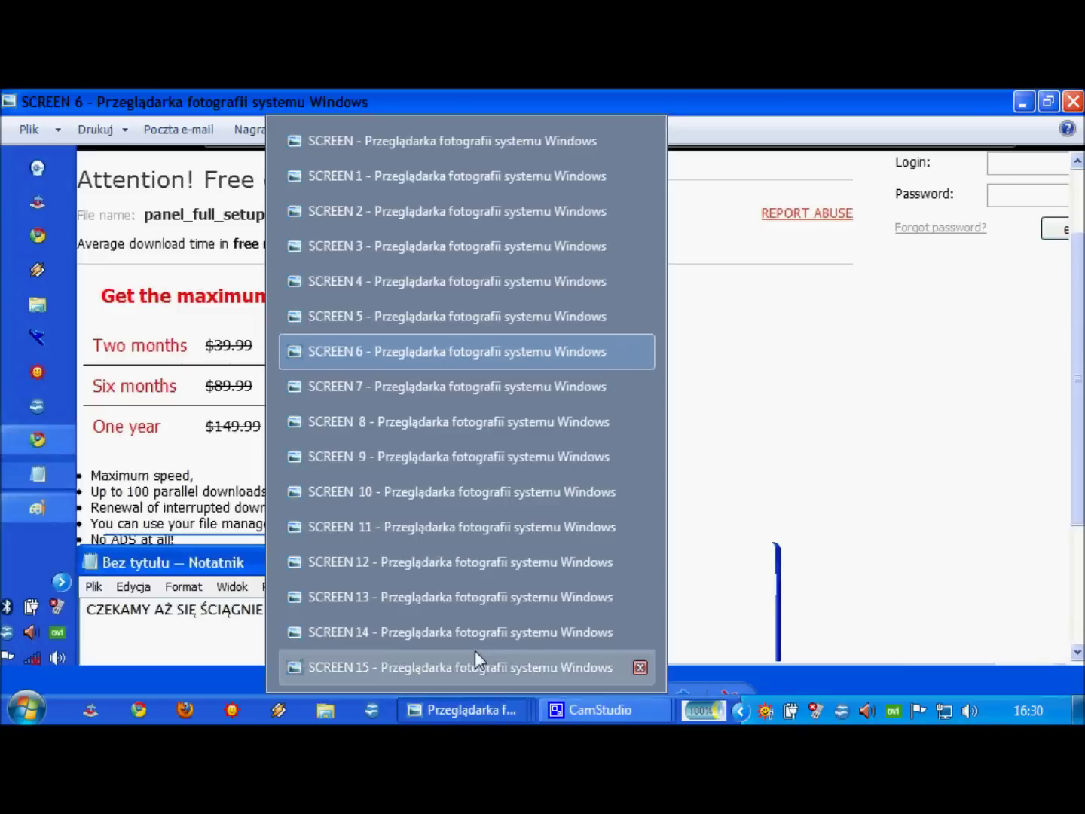
pyautogui.click(435, 386)
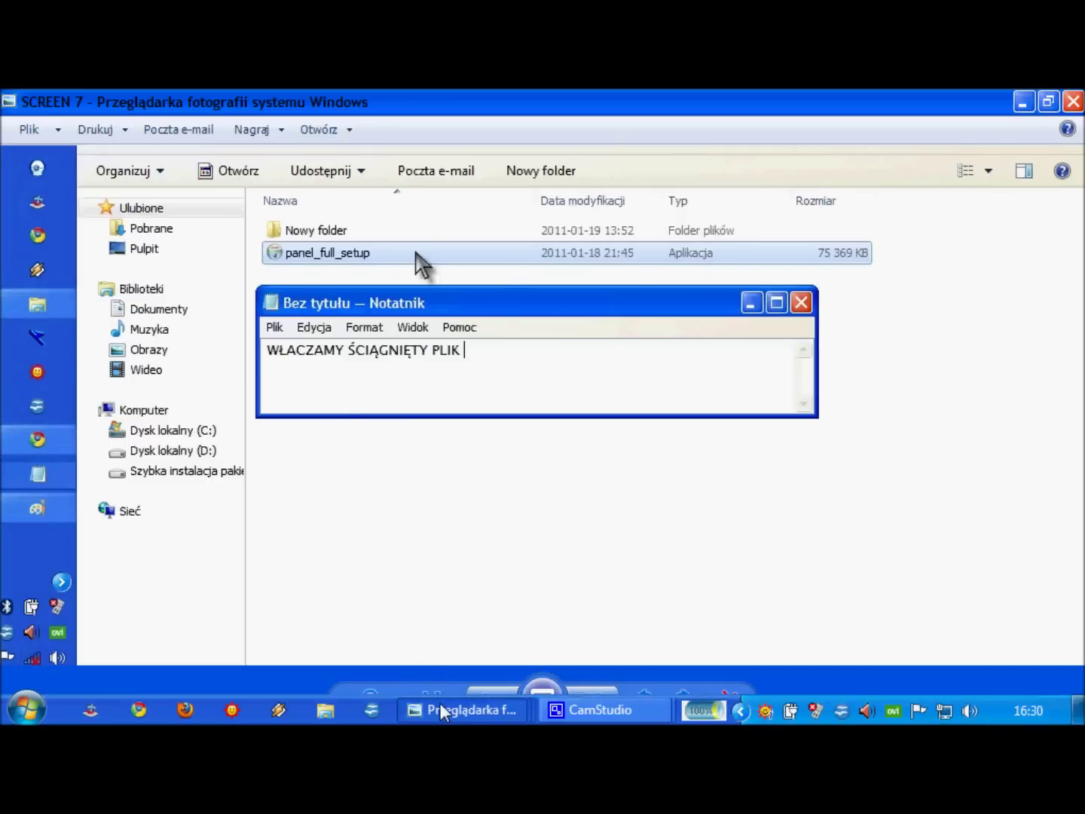
pyautogui.moveTo(439, 701)
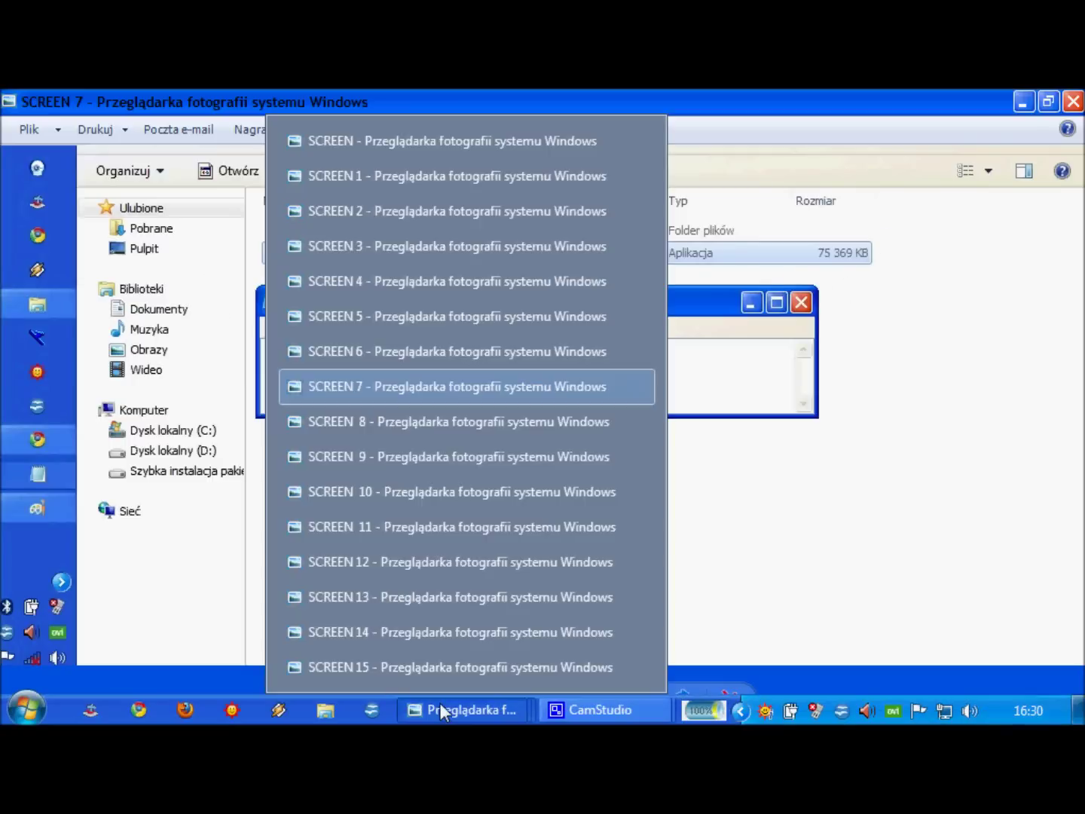
pyautogui.click(417, 419)
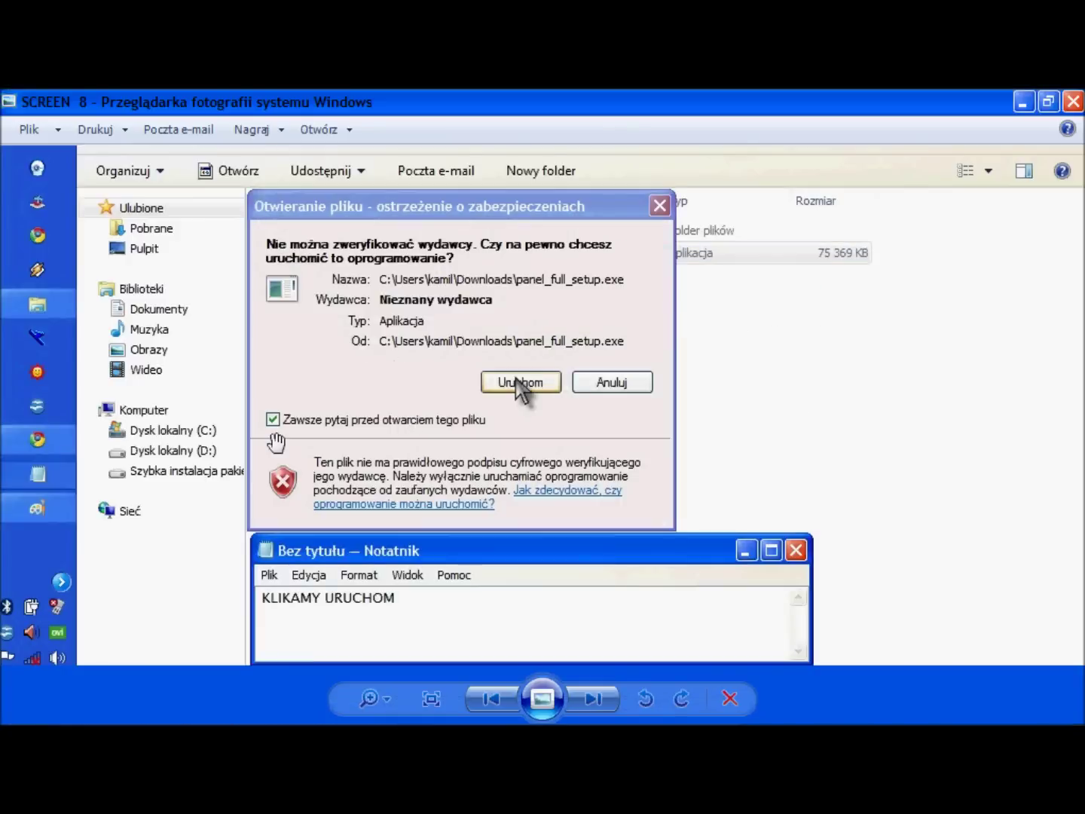
pyautogui.moveTo(883, 487); pyautogui.dragTo(865, 445)
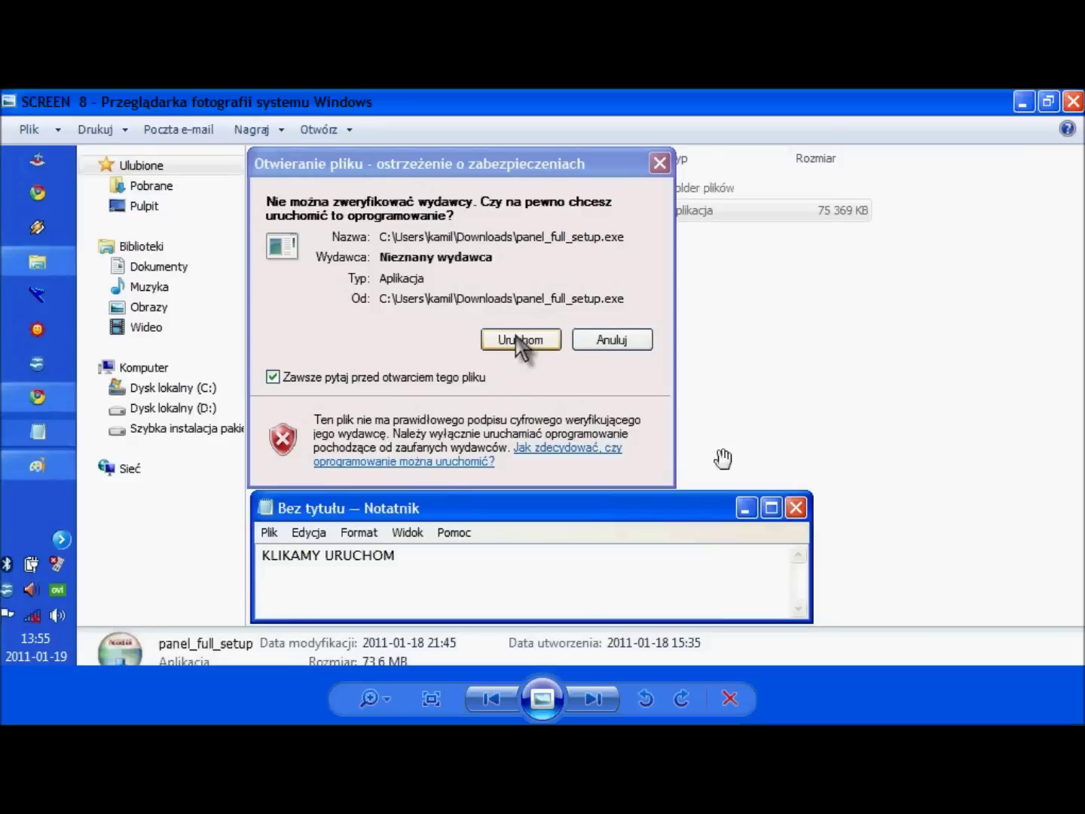
pyautogui.moveTo(829, 433); pyautogui.dragTo(818, 415)
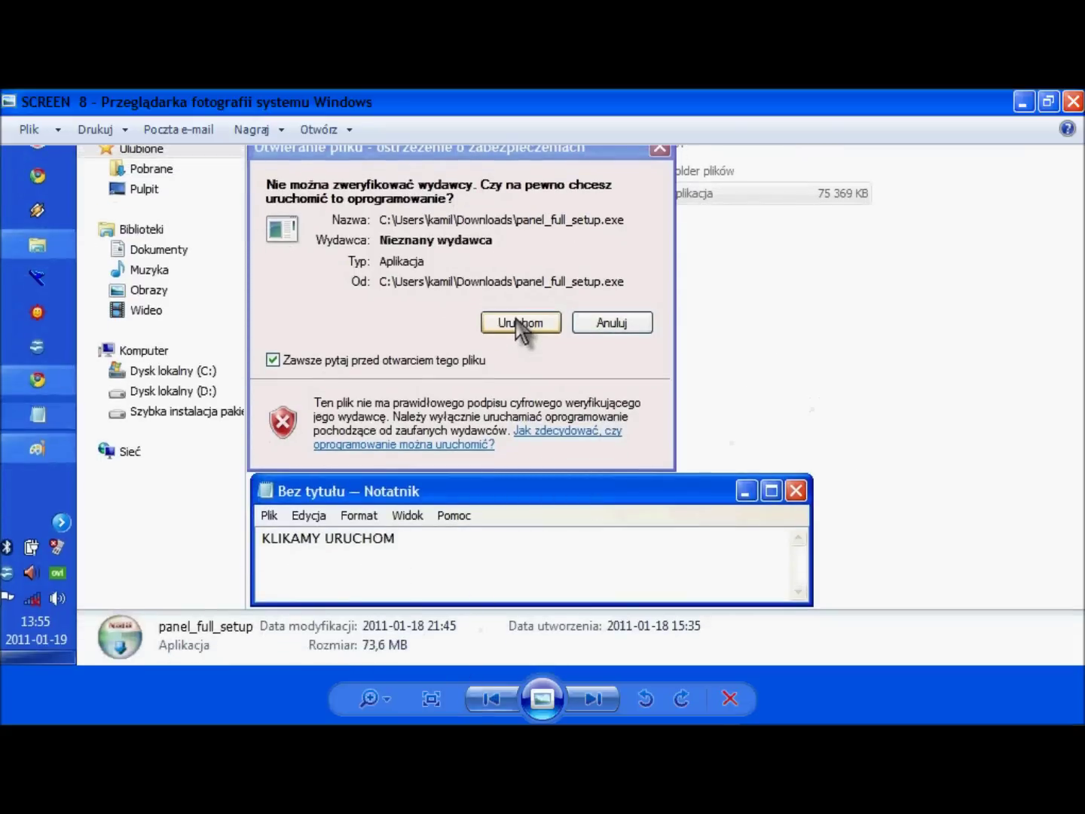
# View the SCREEN 9 and SCREEN 10 images showing the installer's start window and its finishing window
pyautogui.click(477, 717)
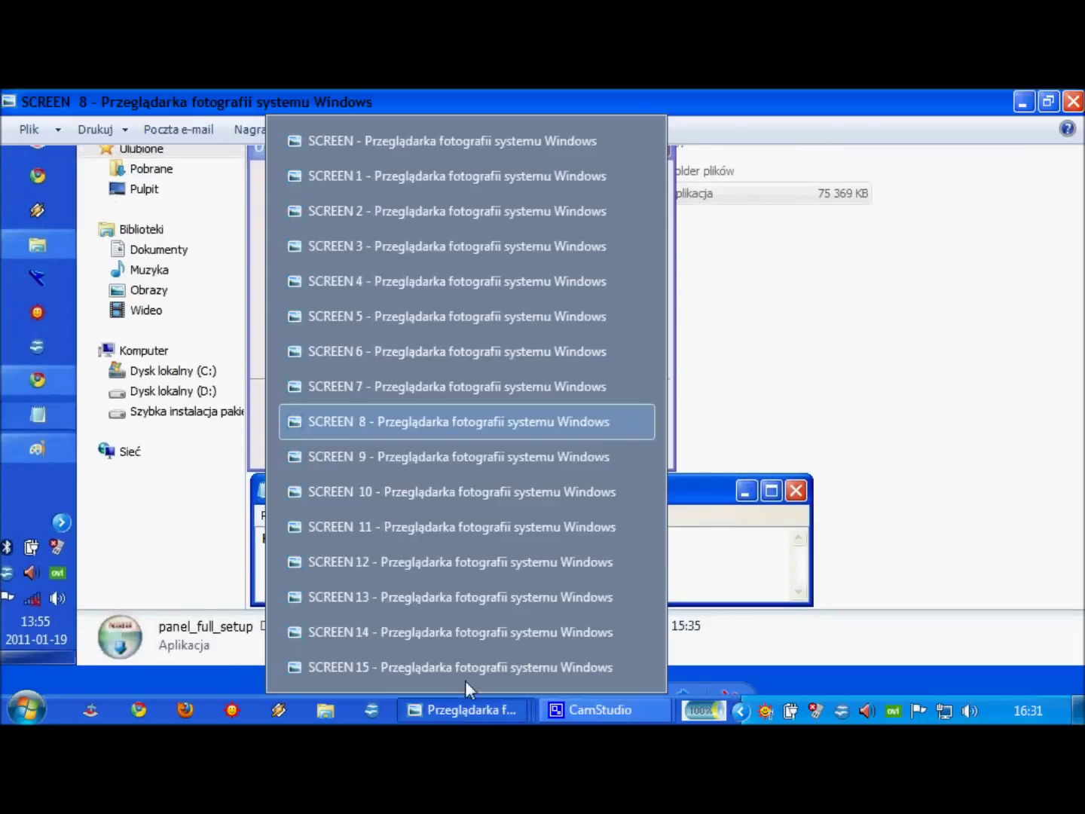
pyautogui.click(403, 455)
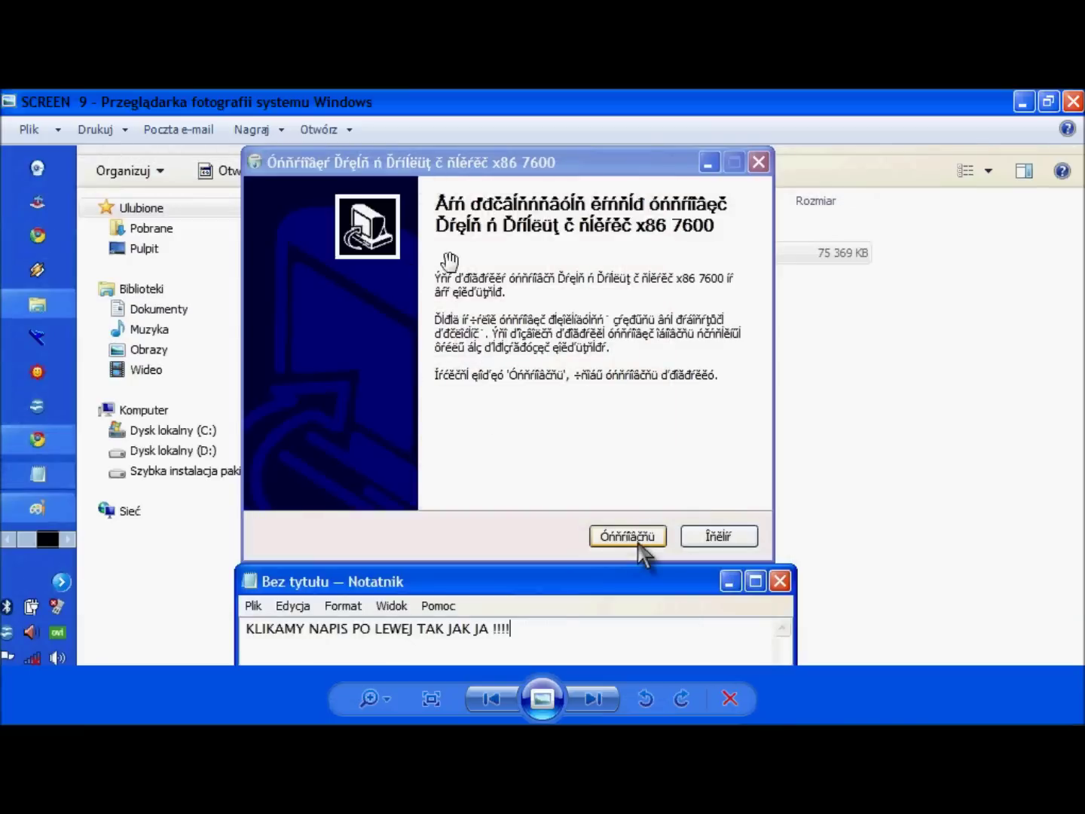
pyautogui.moveTo(907, 607); pyautogui.dragTo(903, 550)
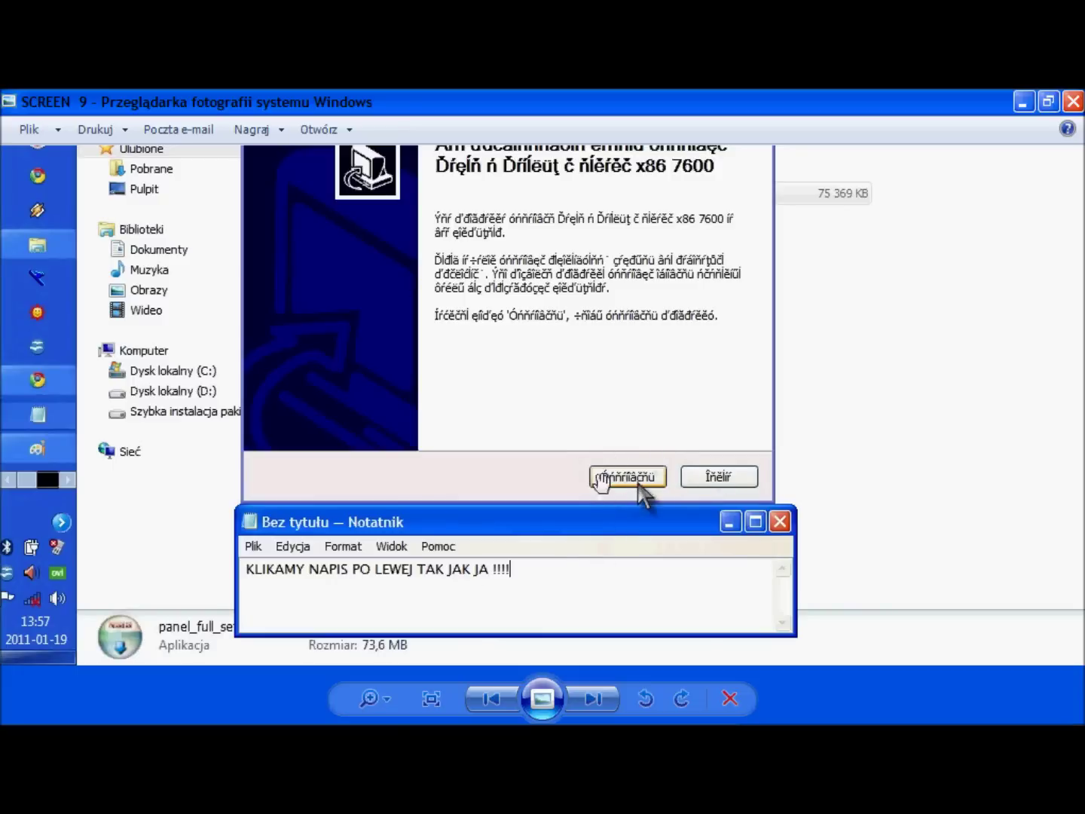
pyautogui.moveTo(603, 720)
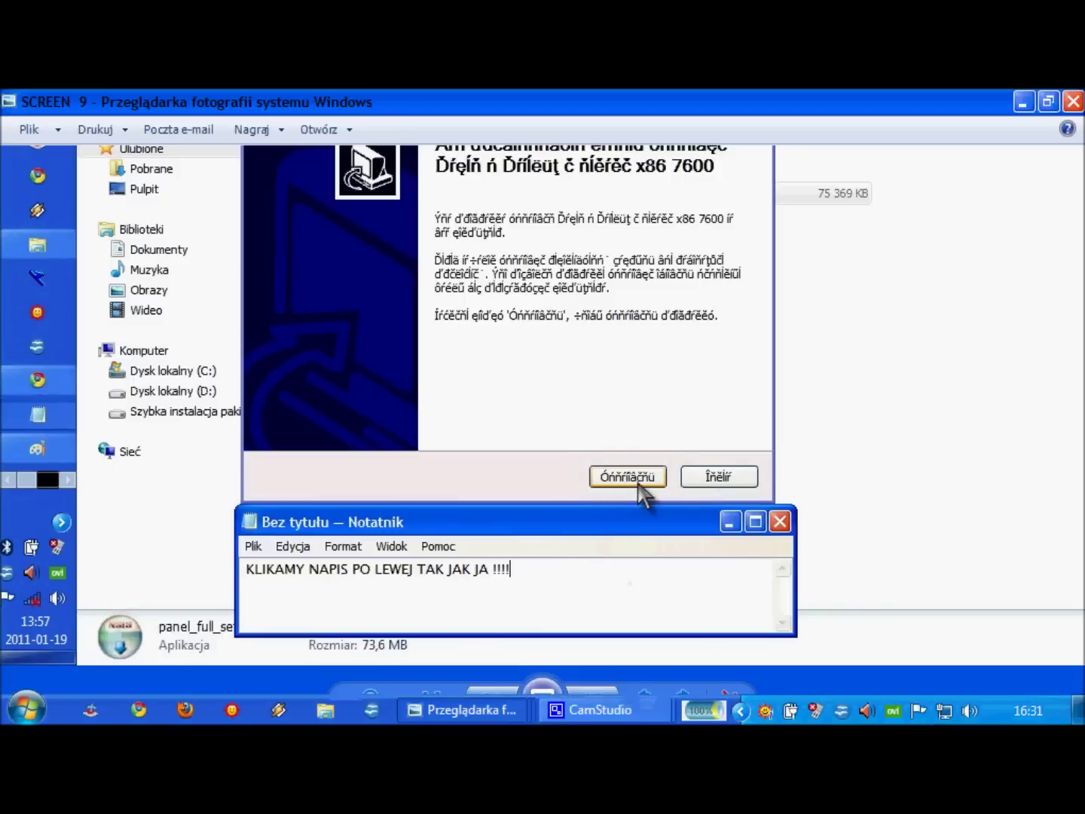
pyautogui.click(468, 713)
pyautogui.click(414, 459)
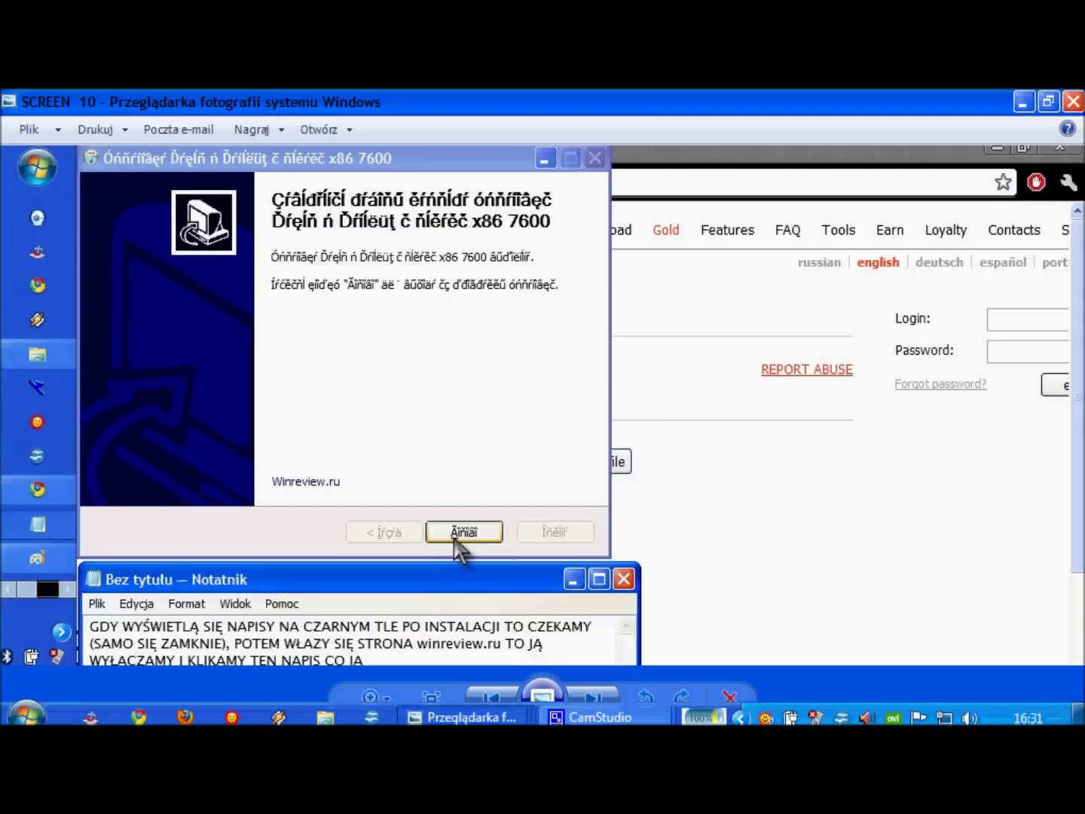
# View the SCREEN 11 image of the installer's restart dialog and the SCREEN 12 image of the Windows version and desktop menu
pyautogui.click(480, 708)
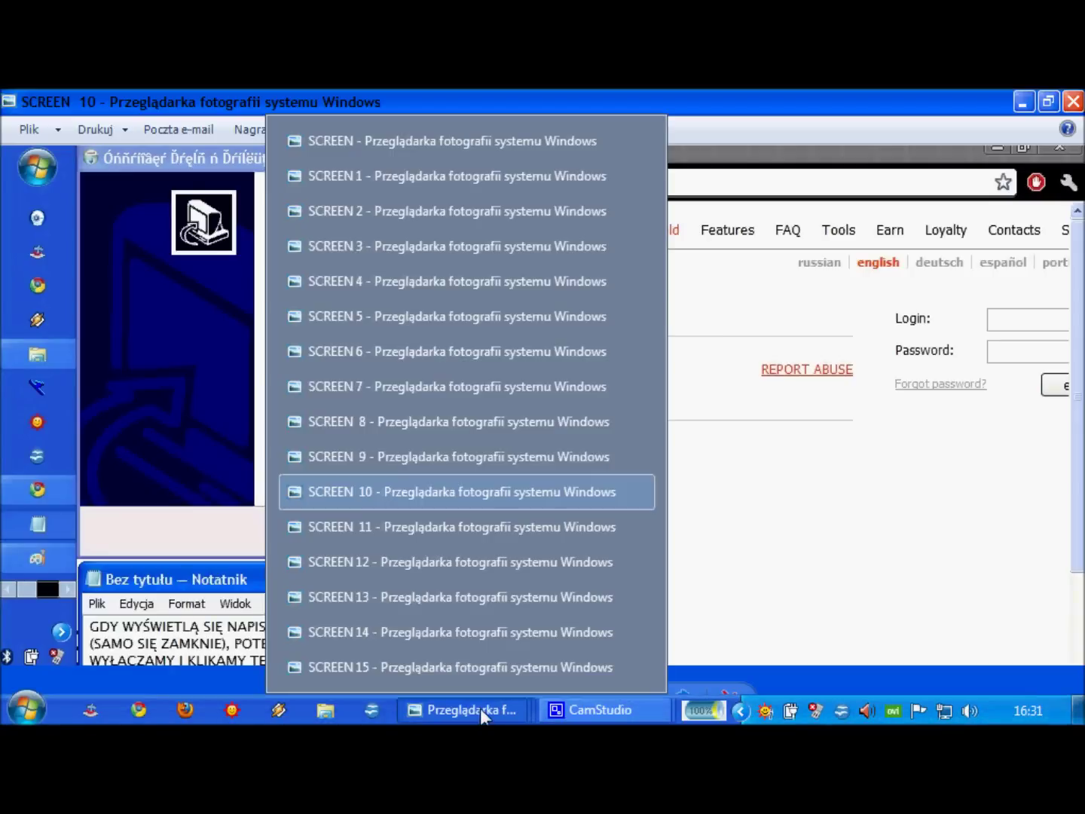
pyautogui.click(415, 526)
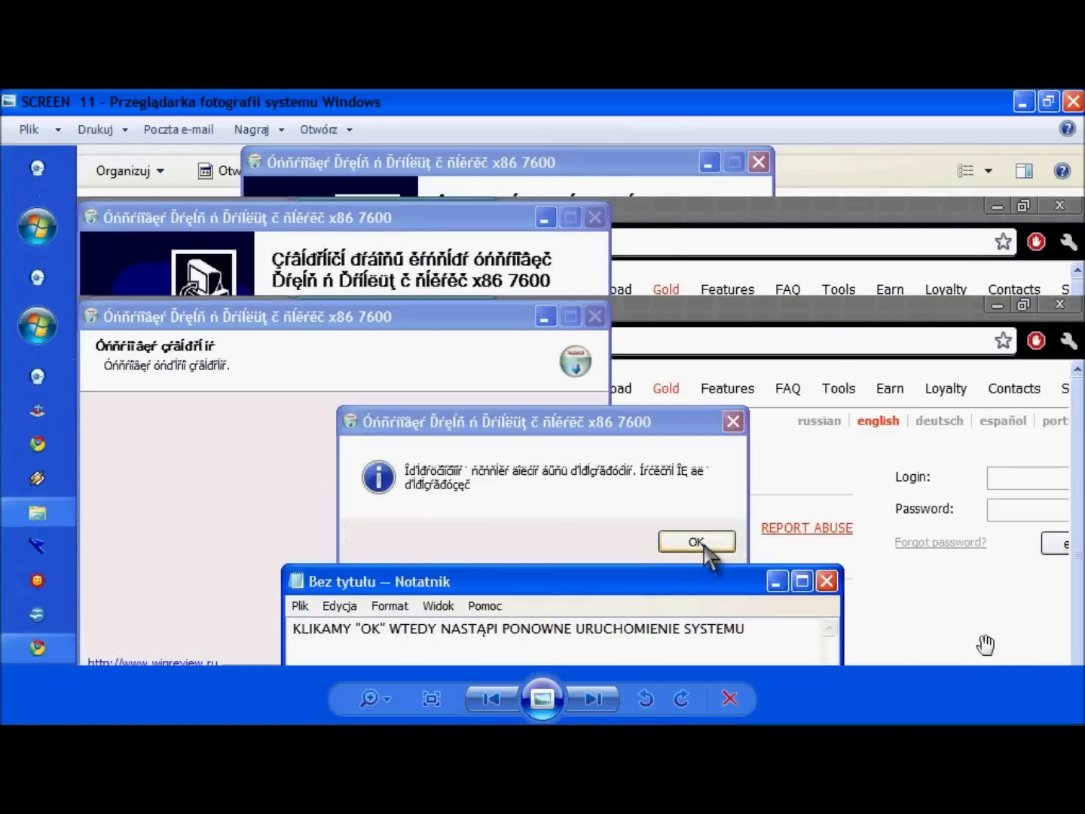
pyautogui.moveTo(974, 625); pyautogui.dragTo(938, 532)
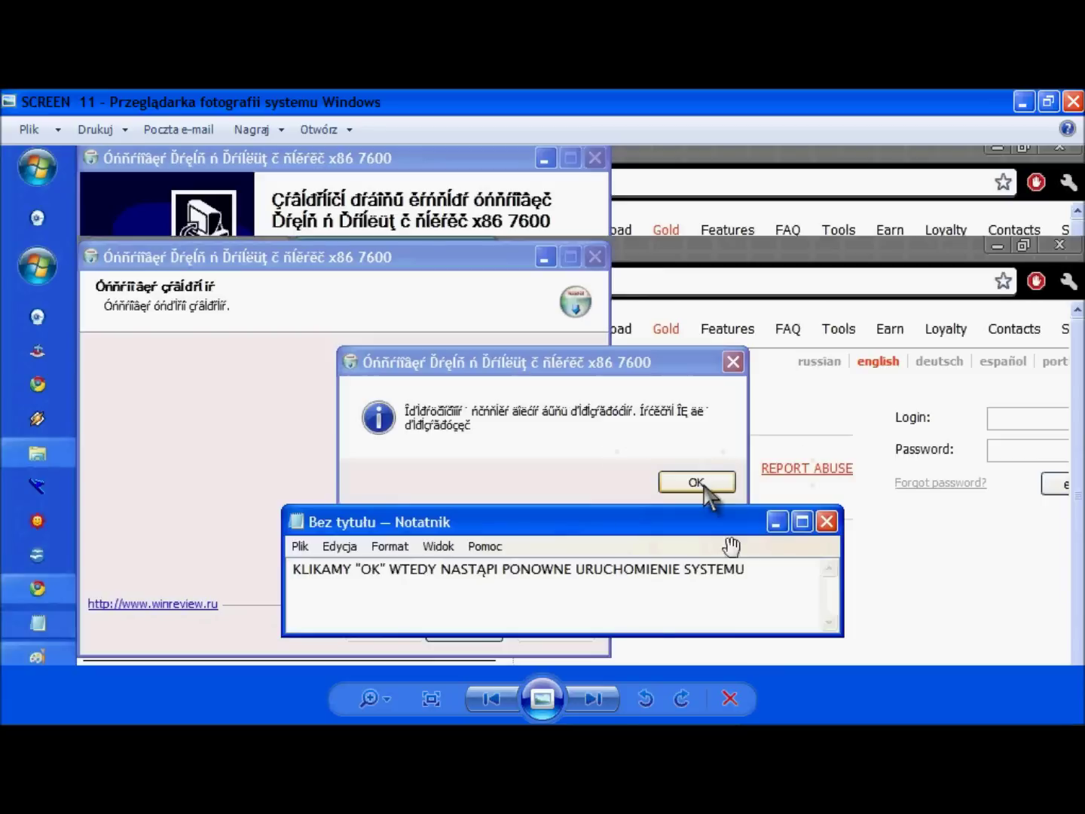
pyautogui.moveTo(628, 720)
pyautogui.click(491, 709)
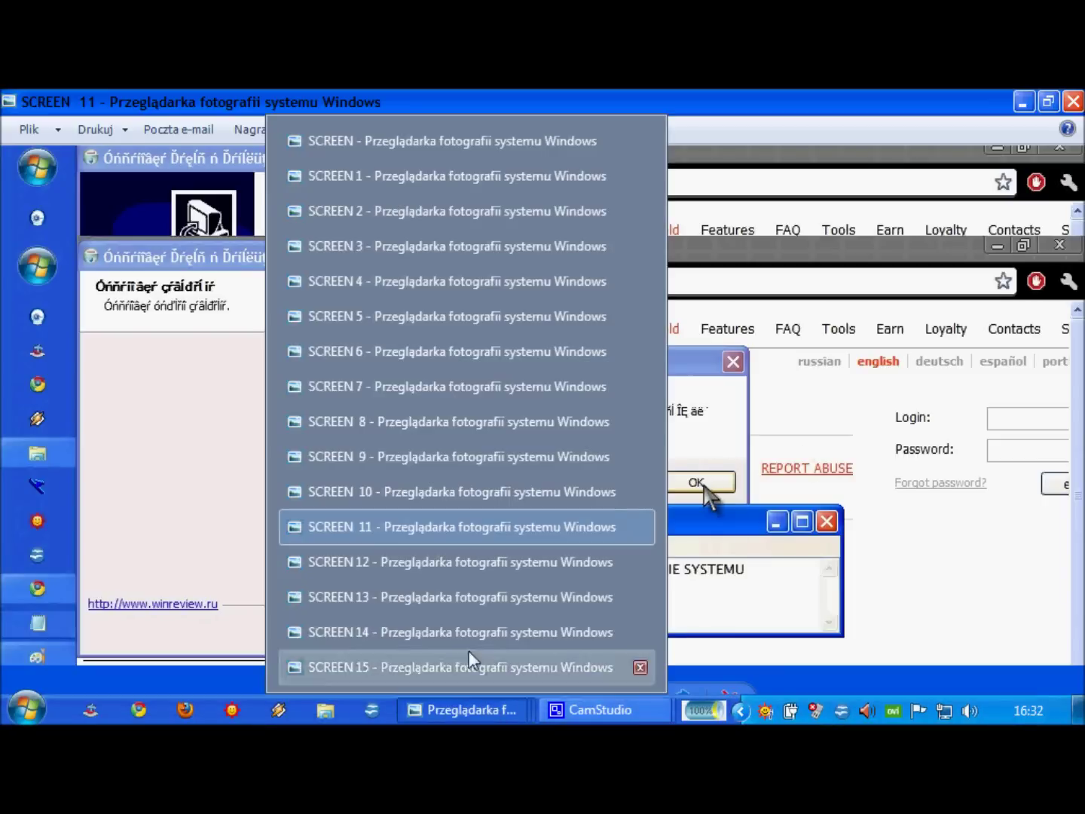
pyautogui.click(465, 559)
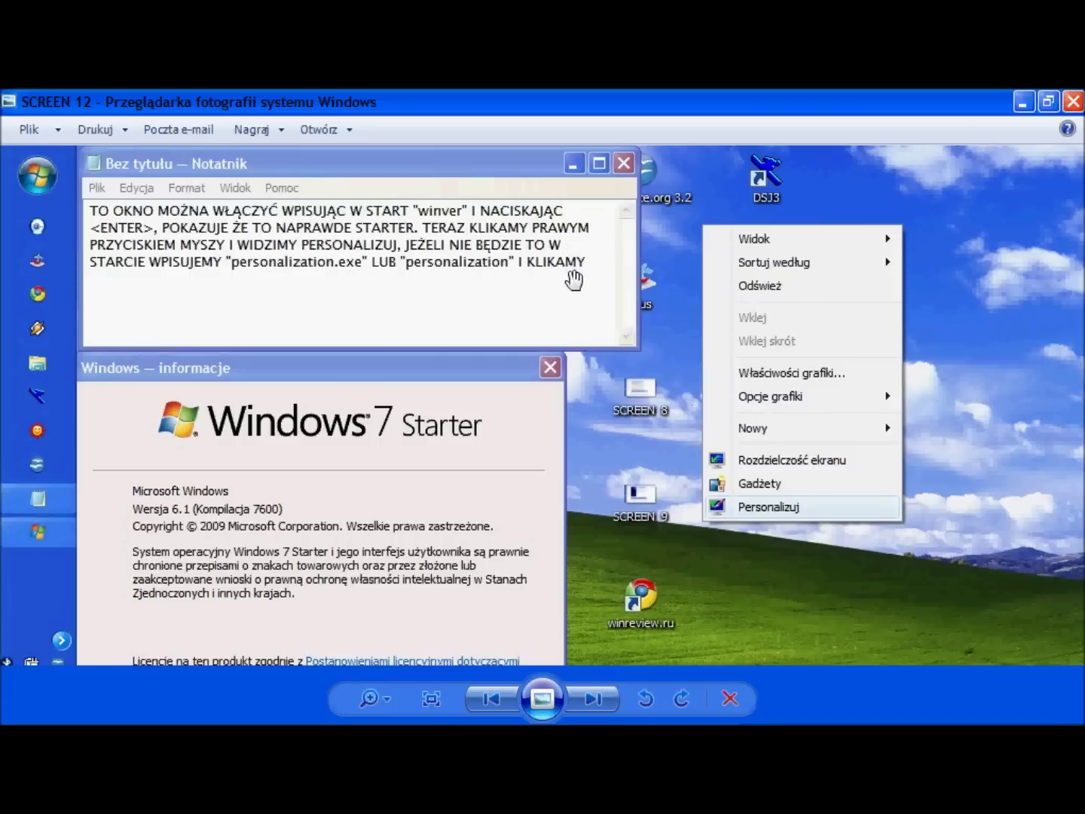
pyautogui.moveTo(720, 579); pyautogui.dragTo(721, 458)
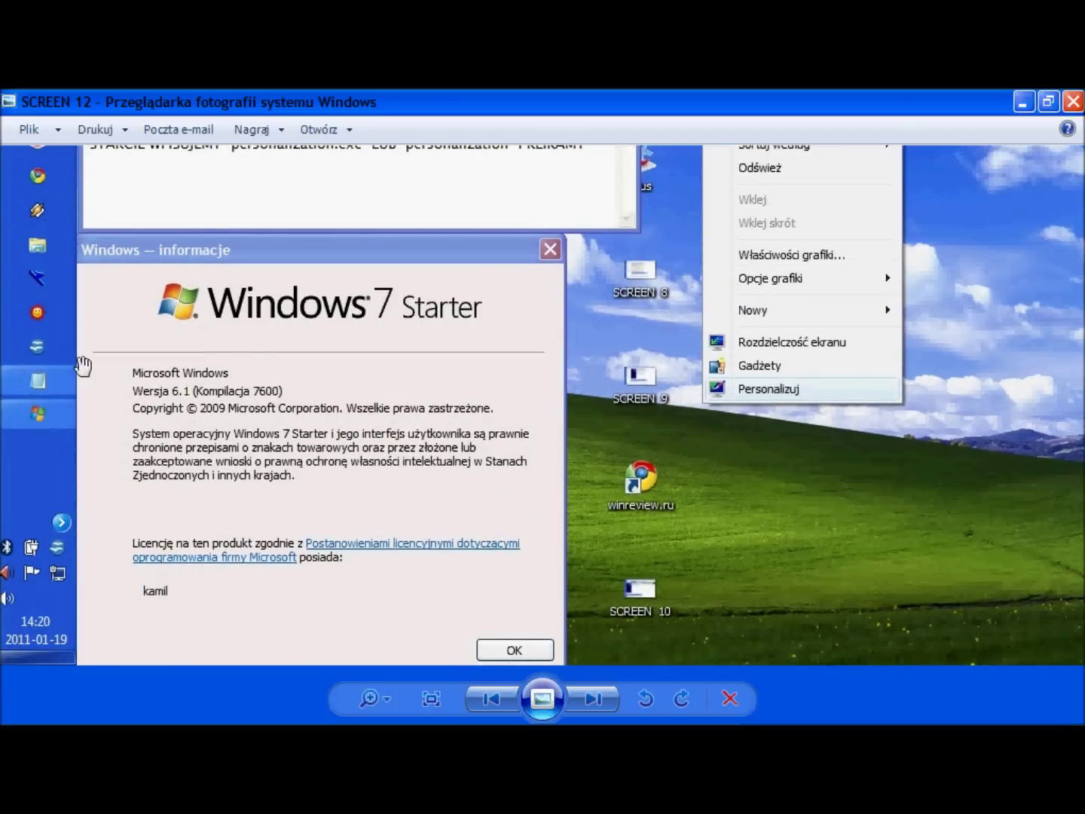
# View the SCREEN 13 image of the "personalization" search and the whole personalization window in the SCREEN 14 image
pyautogui.moveTo(547, 720)
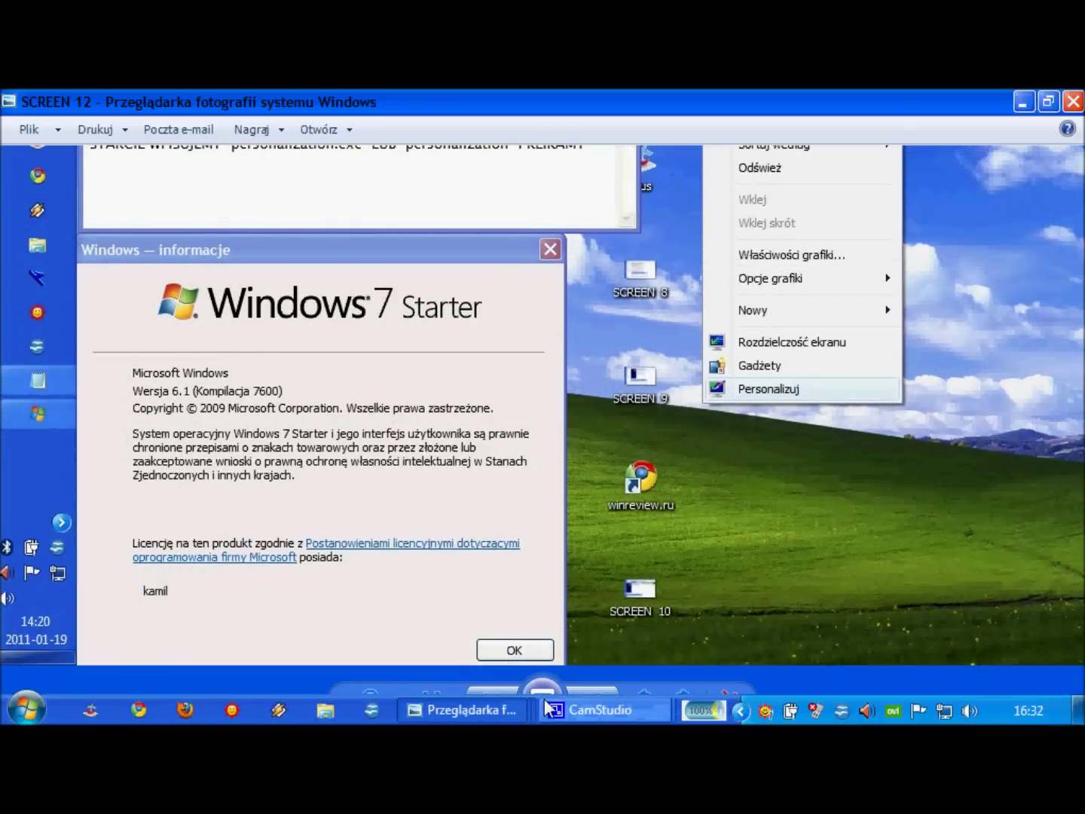
pyautogui.click(480, 720)
pyautogui.click(412, 594)
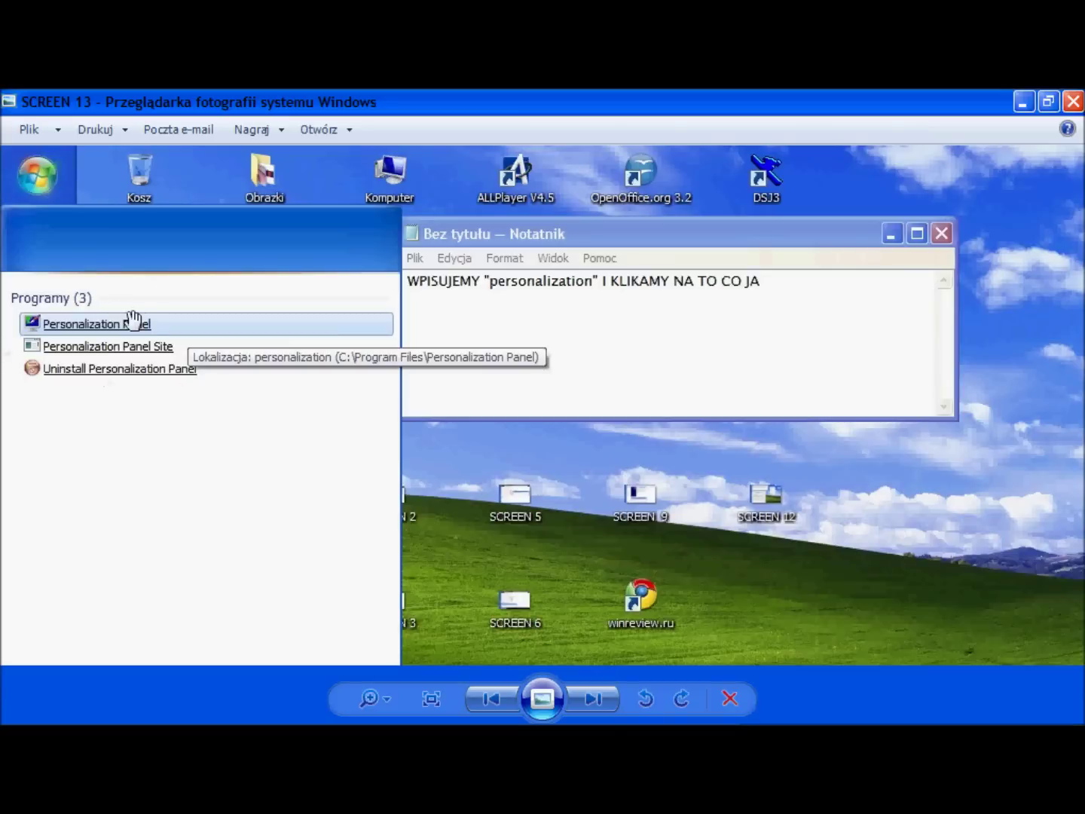
pyautogui.moveTo(804, 566); pyautogui.dragTo(739, 428)
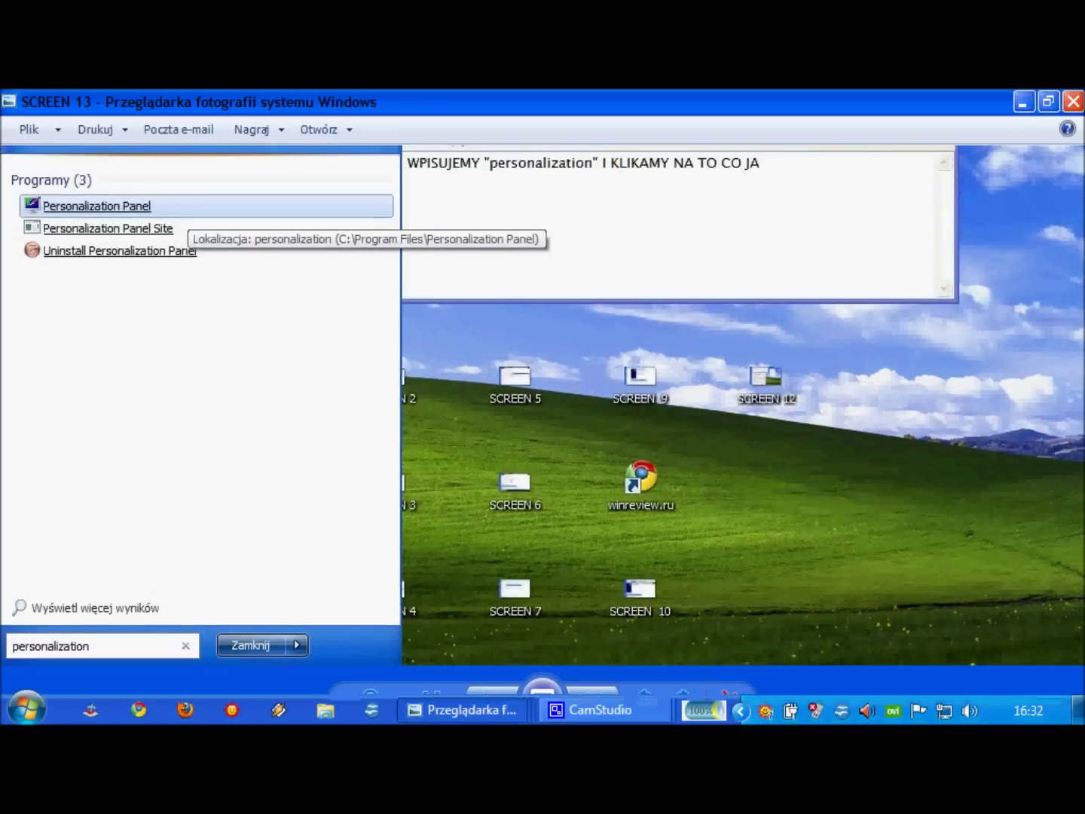
pyautogui.click(467, 708)
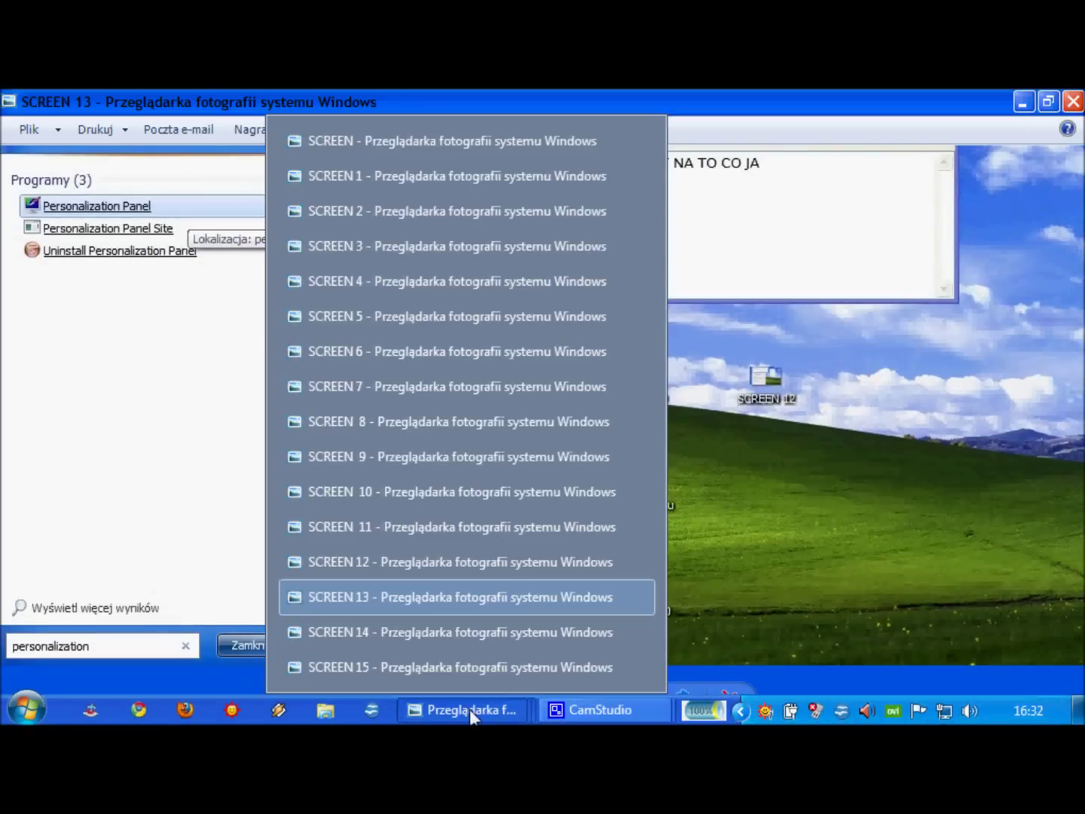
pyautogui.click(439, 635)
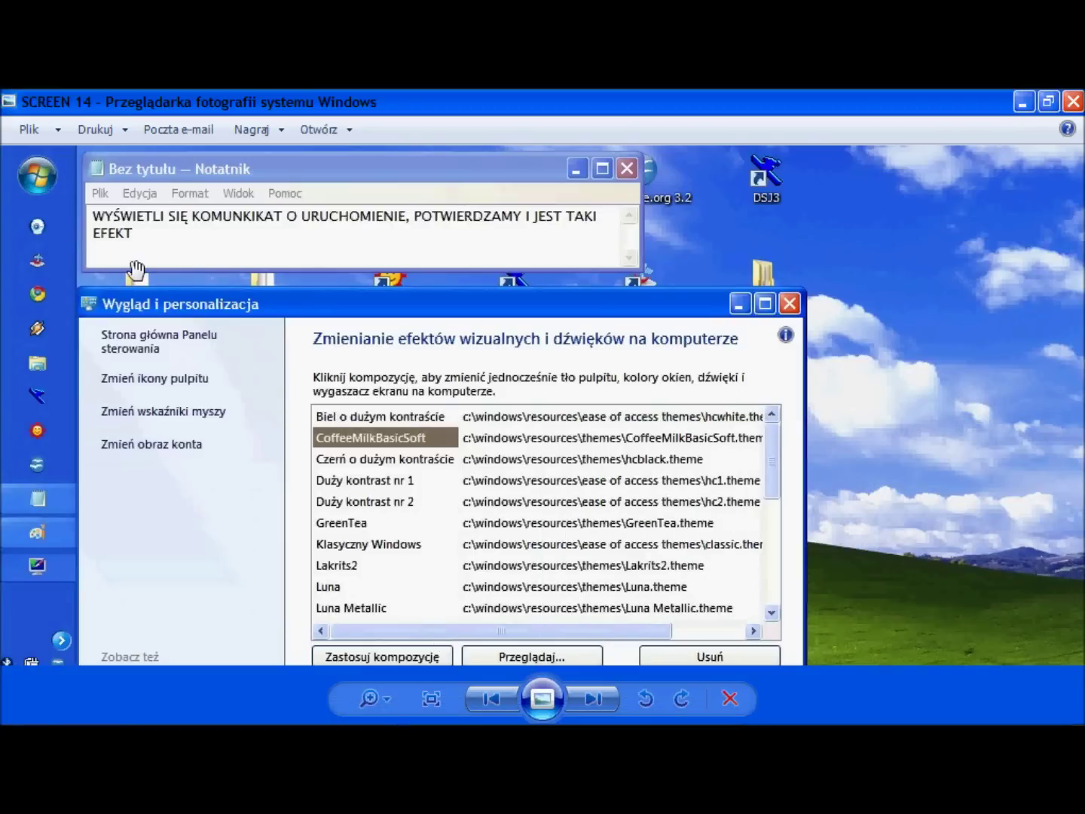
pyautogui.moveTo(994, 579); pyautogui.dragTo(951, 401)
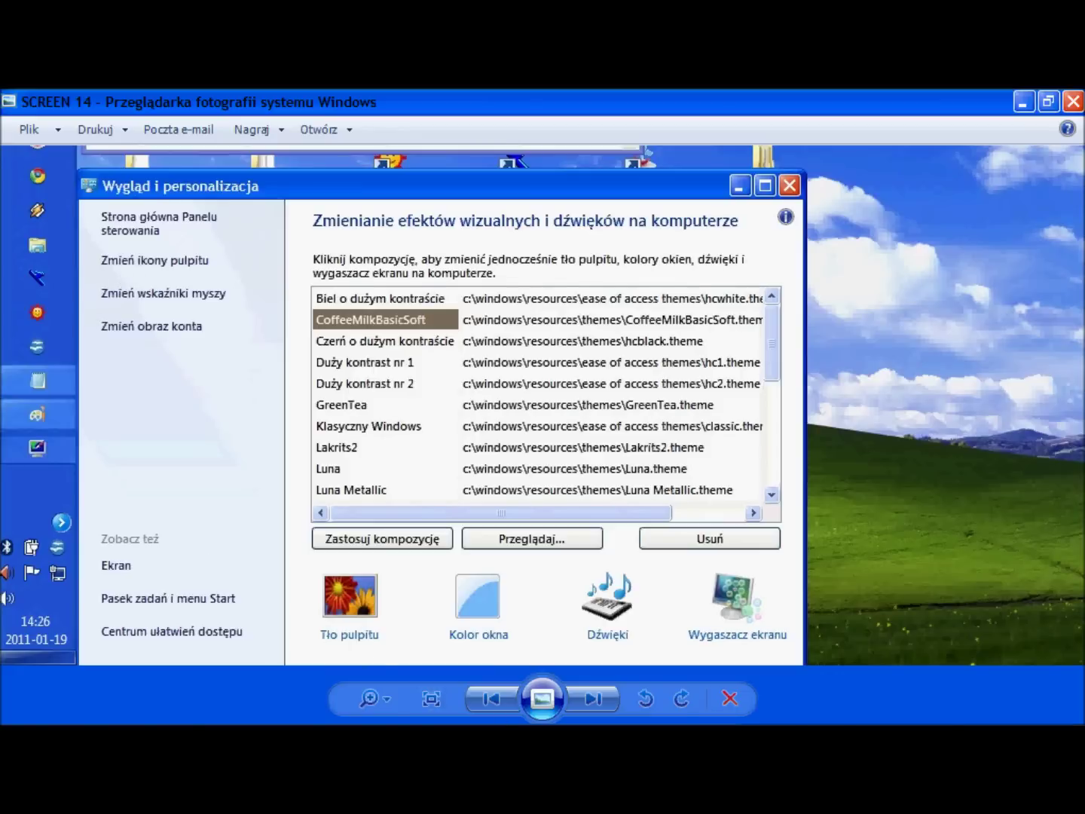
# View the SCREEN 15 image on applying the Luna theme, down to the options below the theme list
pyautogui.moveTo(471, 722)
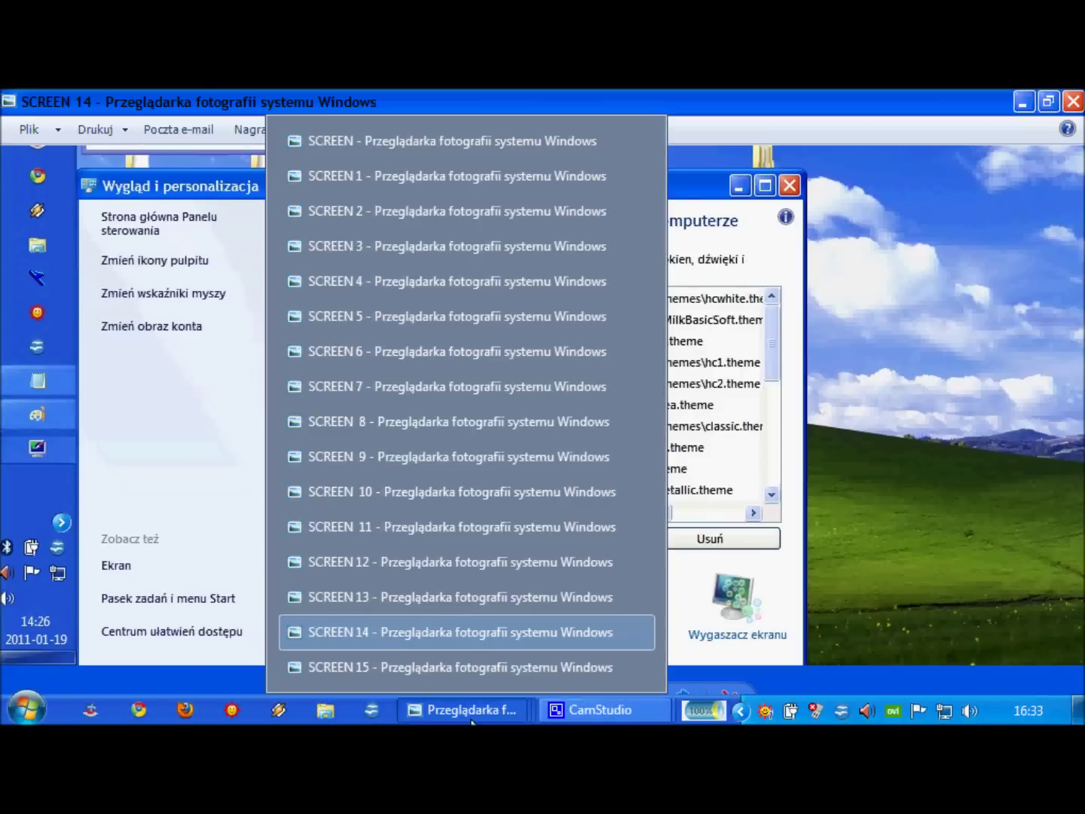
pyautogui.click(449, 667)
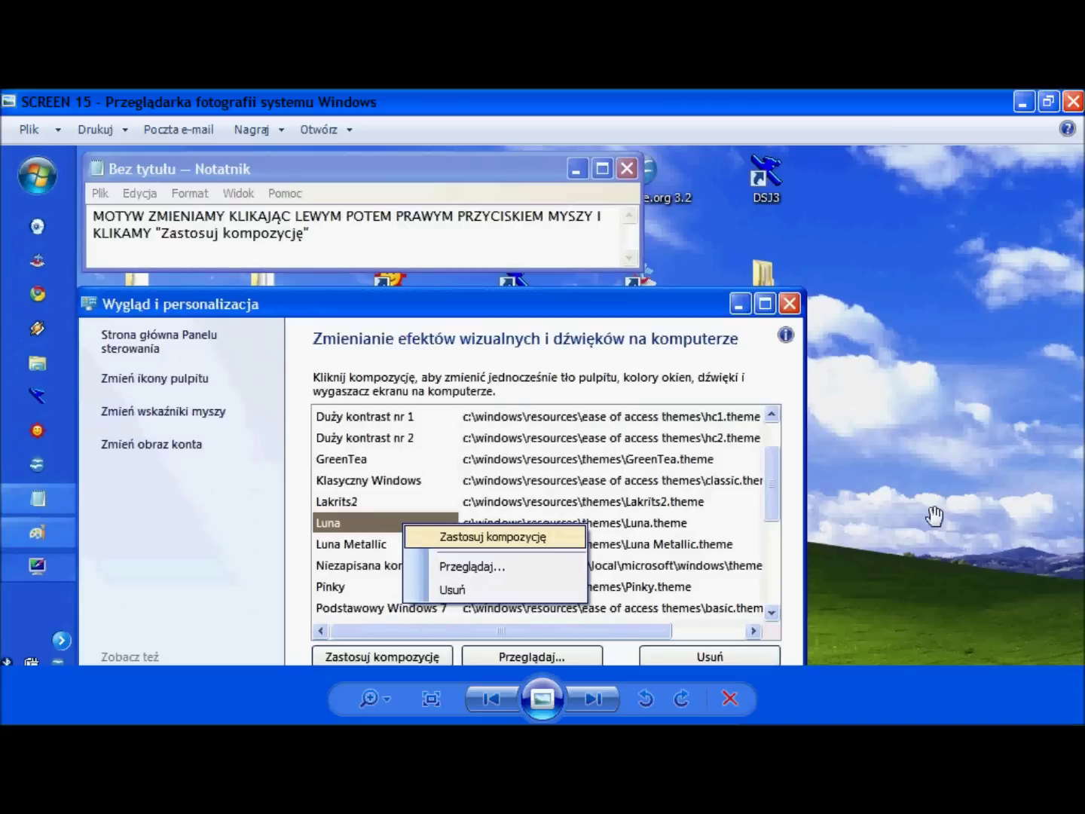
pyautogui.moveTo(940, 512); pyautogui.dragTo(904, 396)
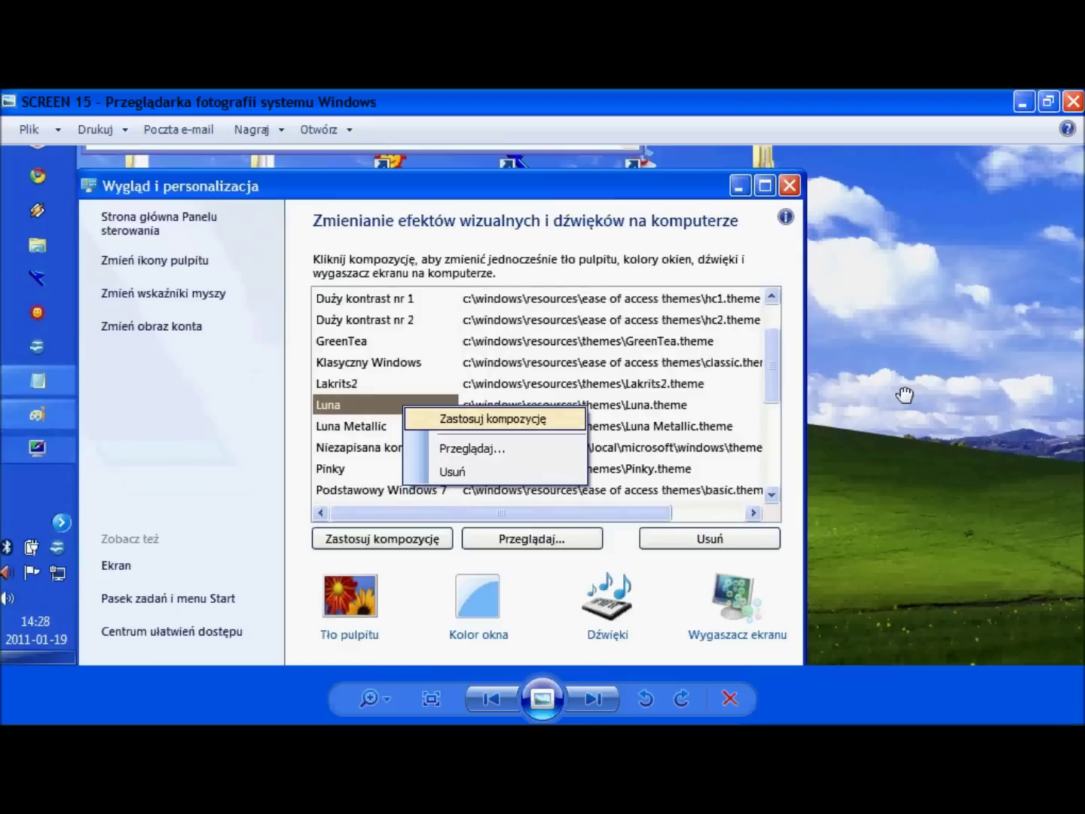